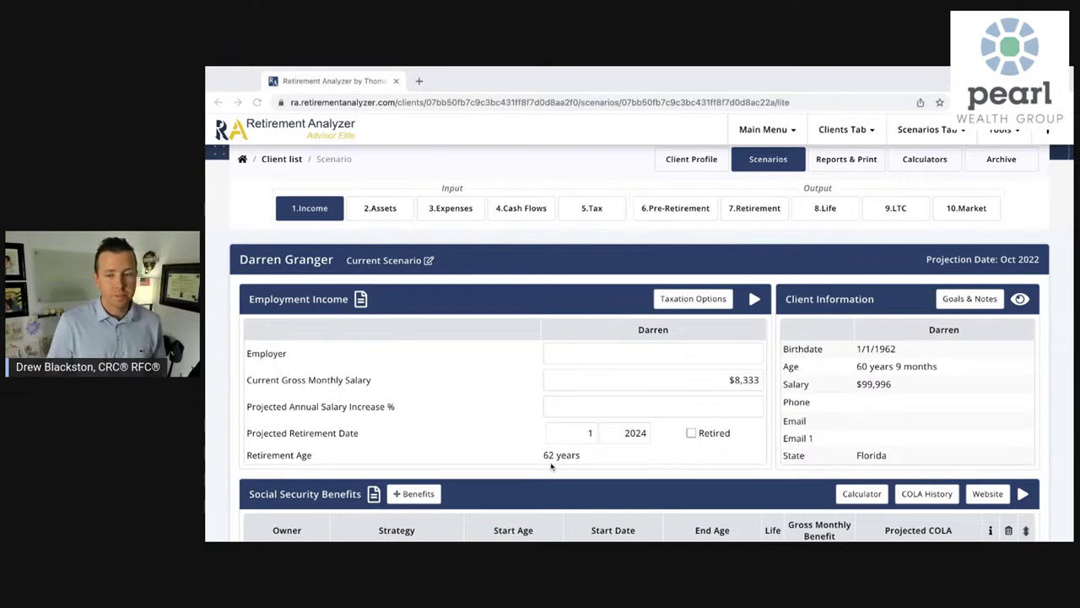
# - Complete the company name of the first spendable asset as 401k in the Assets input
pyautogui.scroll(-2, 550, 459)
pyautogui.scroll(-4, 550, 459)
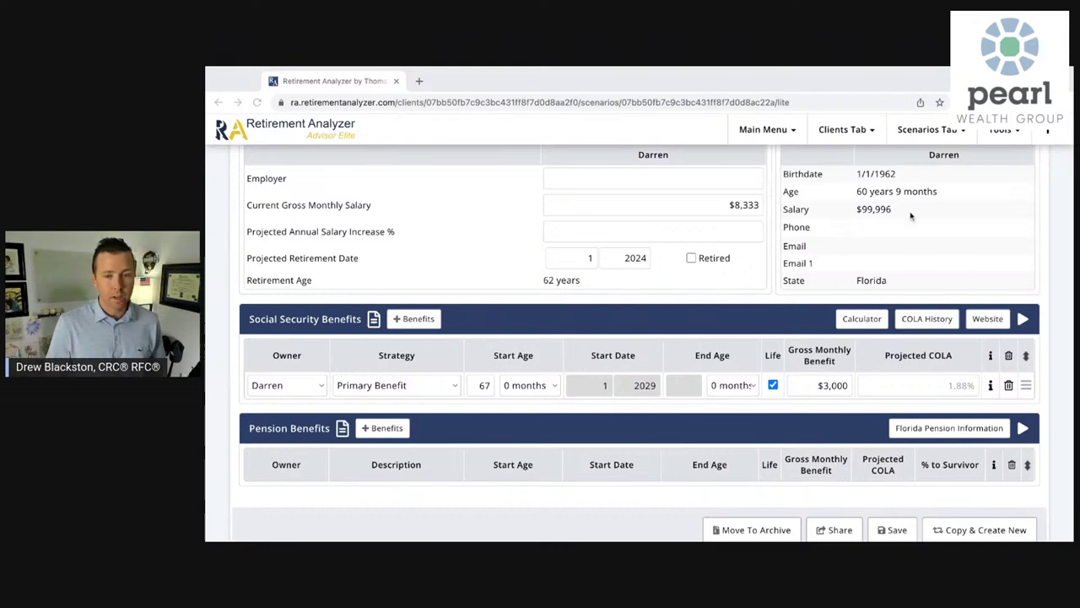
pyautogui.scroll(3, 843, 225)
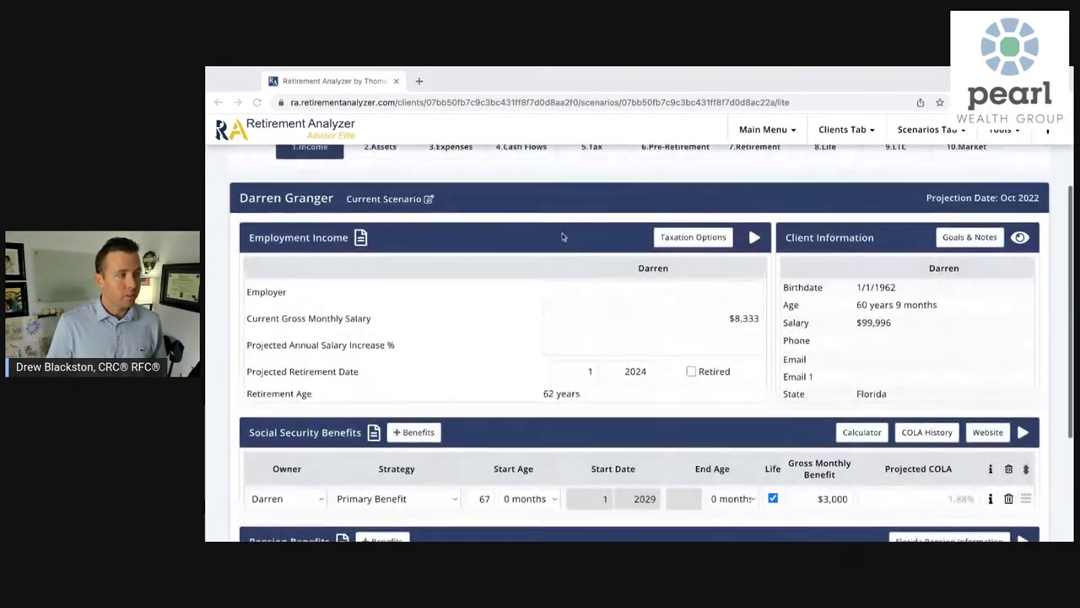
pyautogui.click(386, 154)
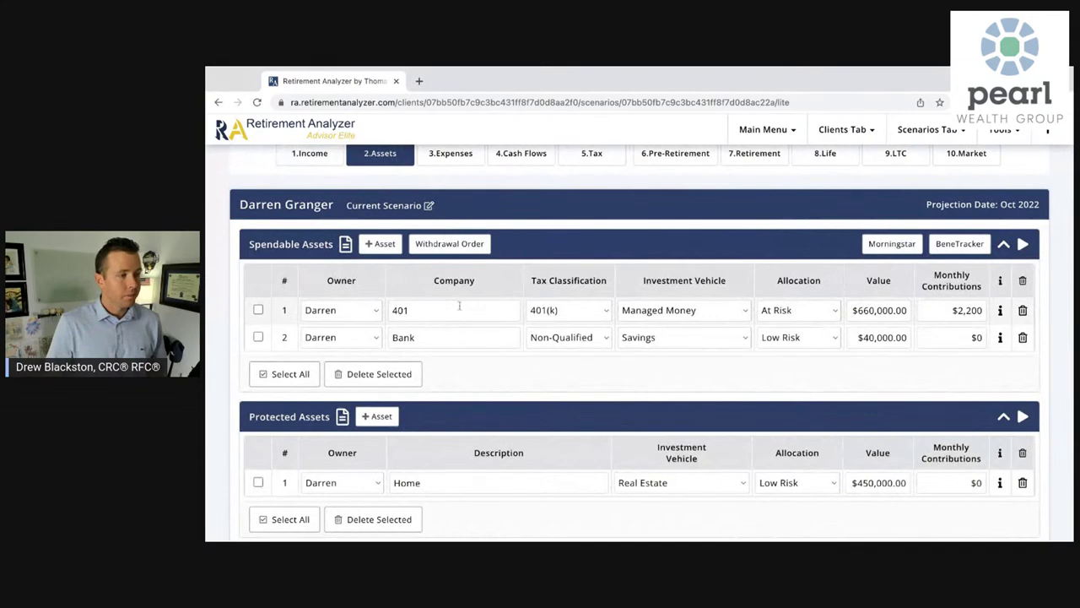
pyautogui.click(464, 314)
pyautogui.write('k')
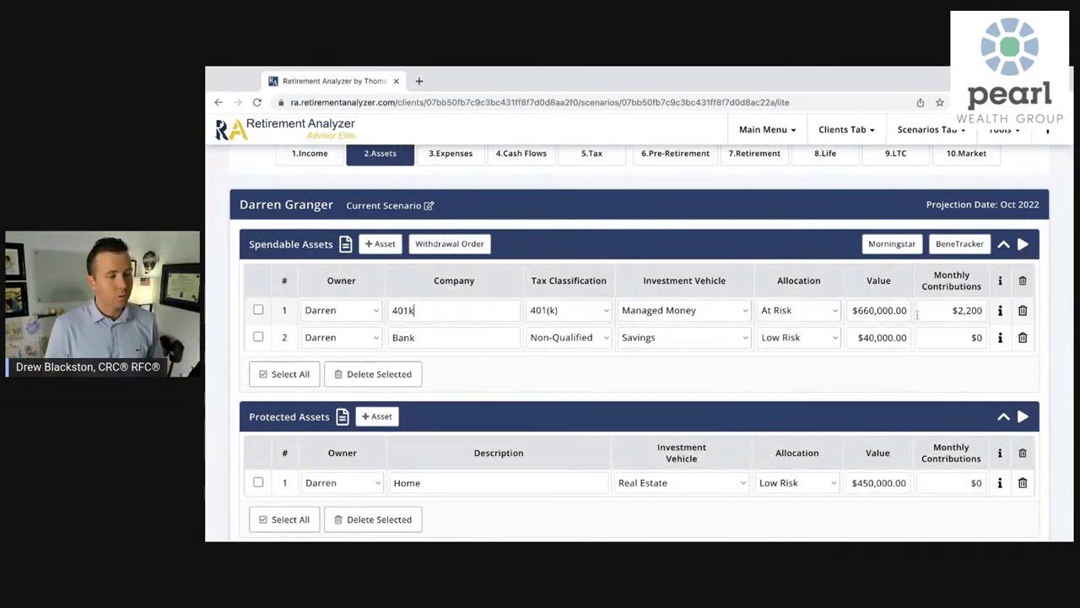
# - Review the Retirement output's funds analysis and shortfall figures for the current scenario
pyautogui.scroll(1, 591, 264)
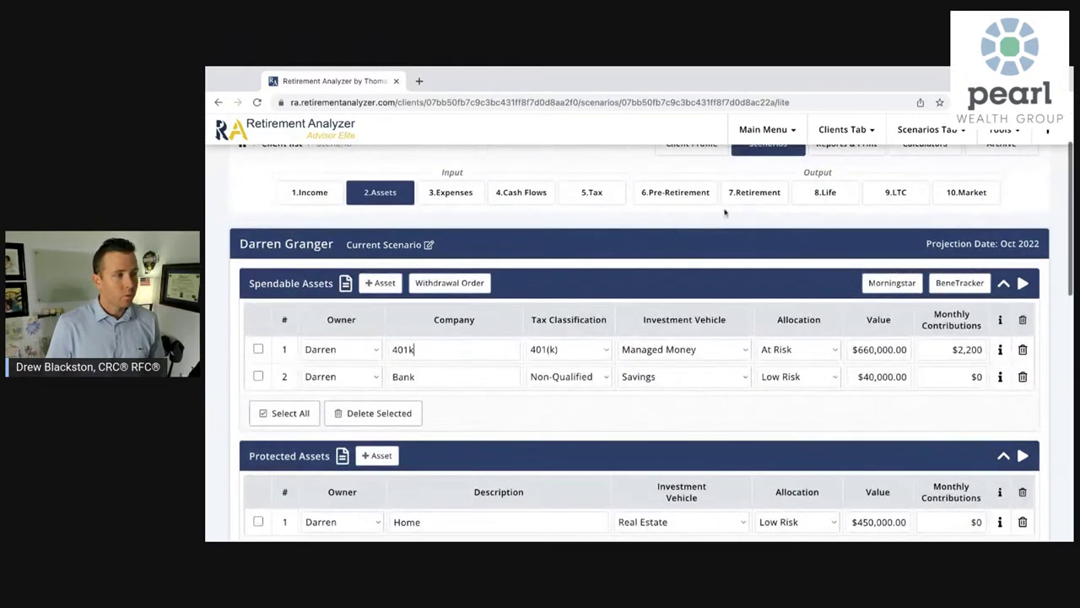
pyautogui.click(741, 196)
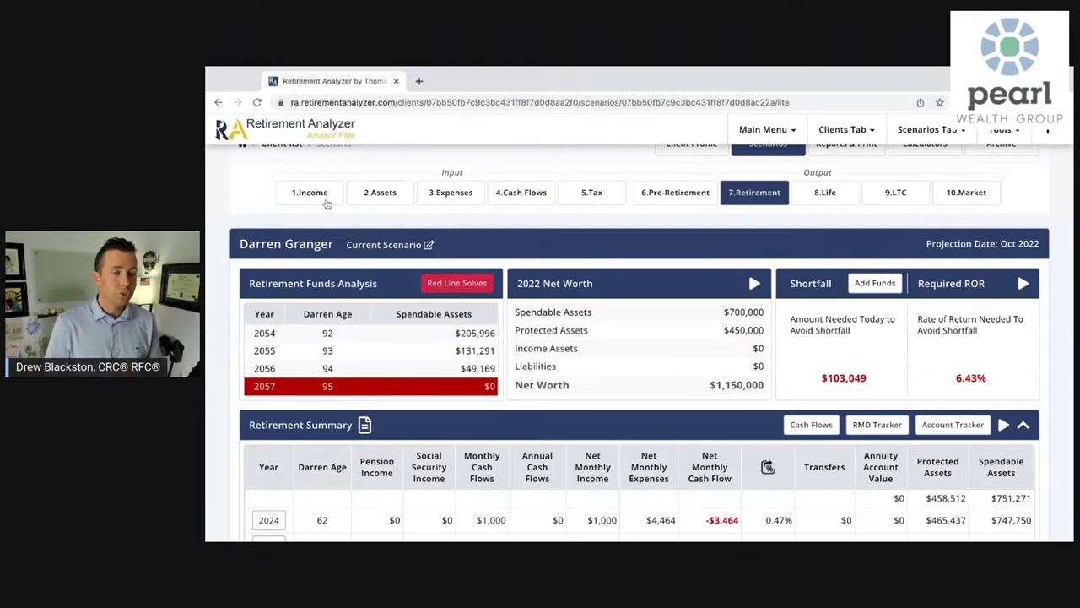
pyautogui.scroll(-1, 327, 204)
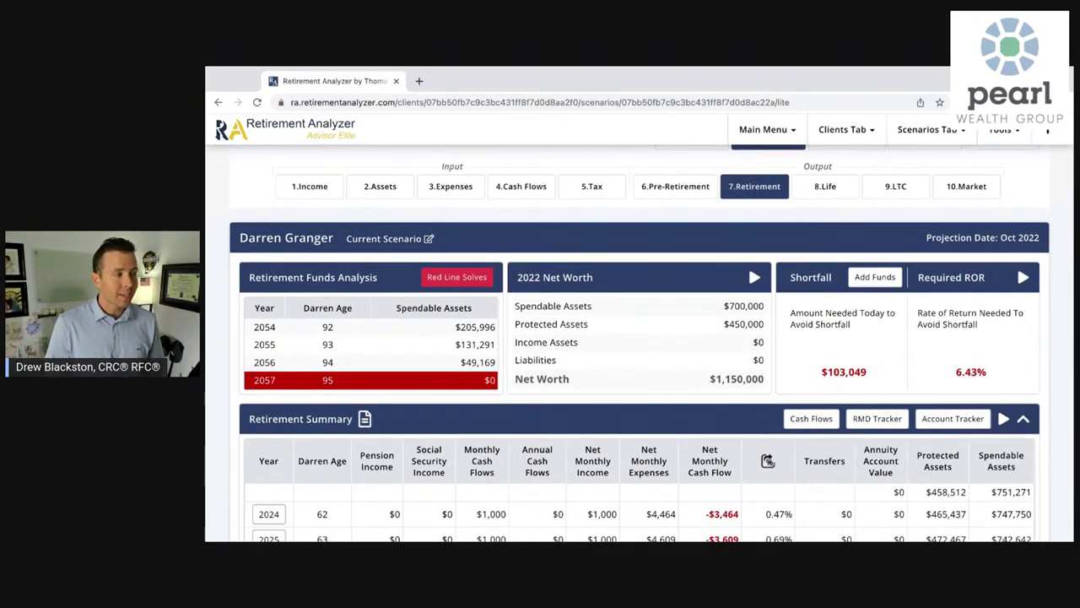
# - Set the primary Social Security benefit under Income to $2,100 gross monthly with a start age of 62, and save the scenario
pyautogui.click(310, 186)
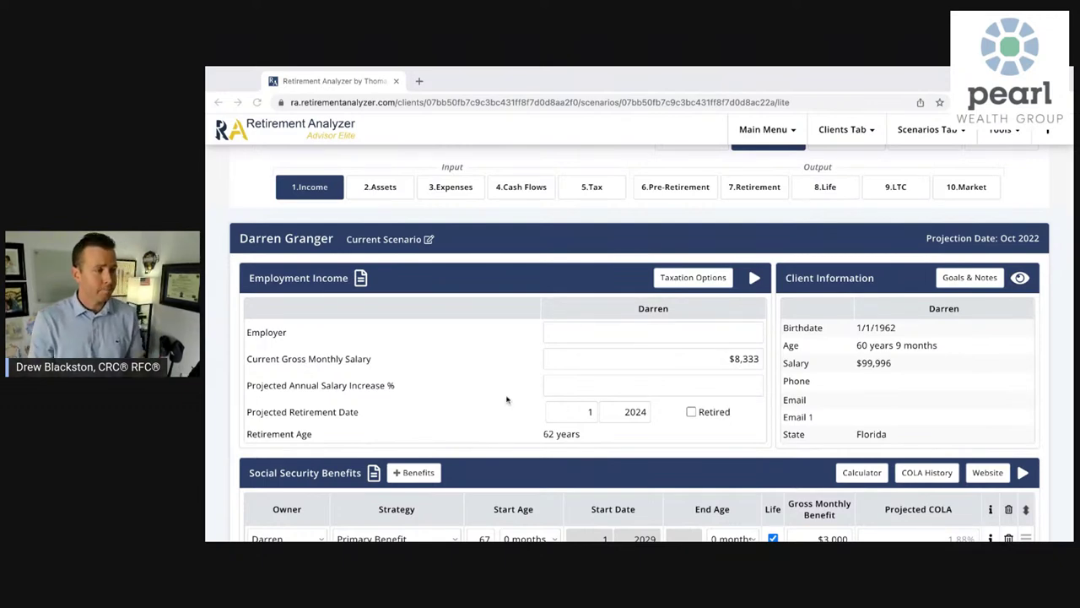
pyautogui.scroll(-1, 503, 405)
pyautogui.scroll(-1, 500, 409)
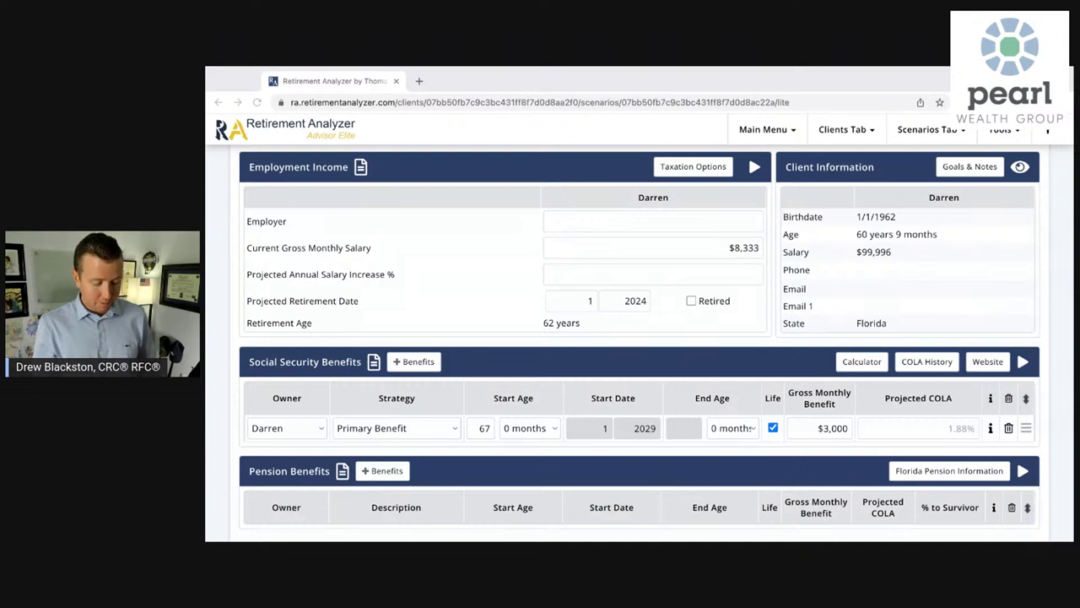
pyautogui.click(806, 432)
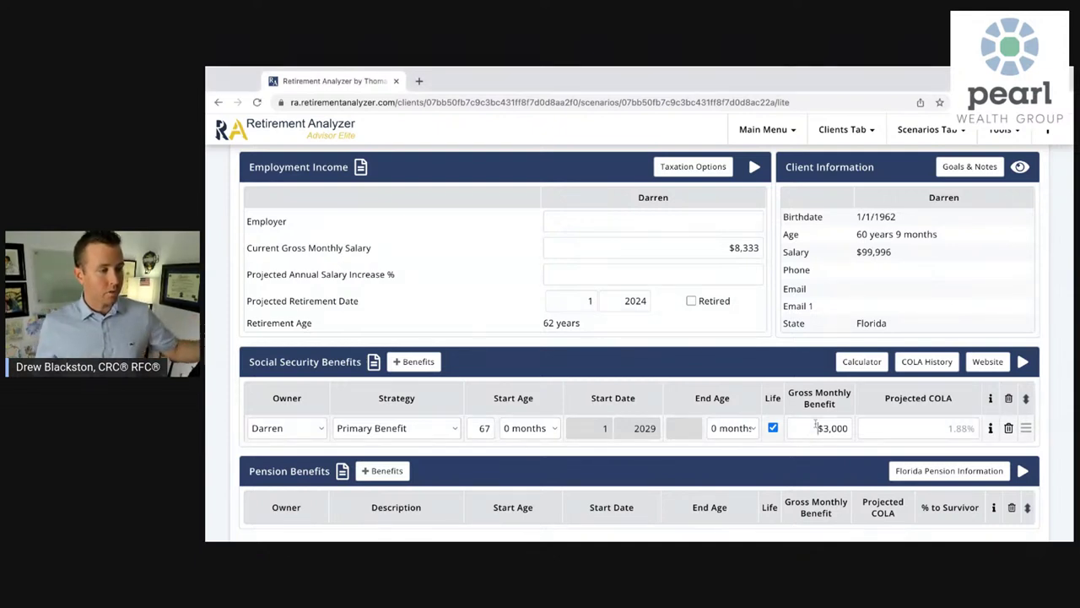
pyautogui.click(816, 427)
pyautogui.write('2100')
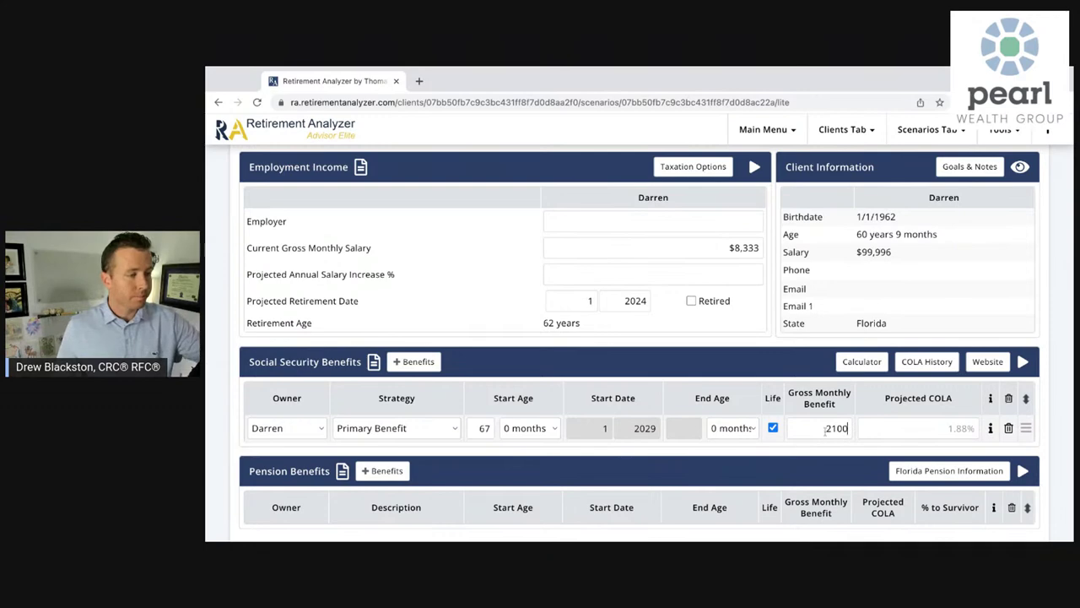
pyautogui.doubleClick(486, 428)
pyautogui.write('6')
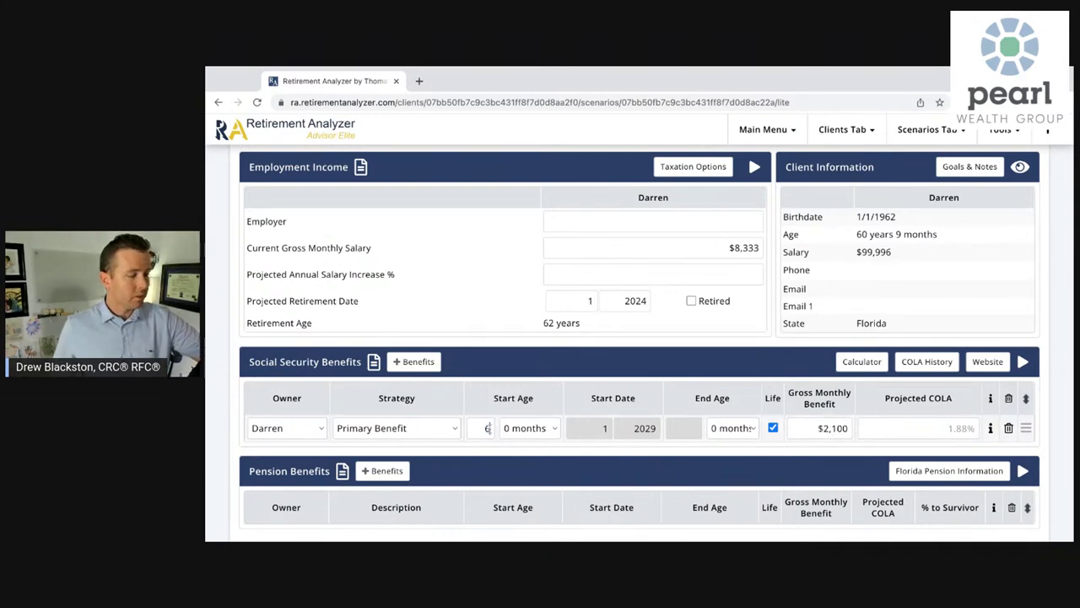
pyautogui.write('2')
pyautogui.scroll(-3, 559, 459)
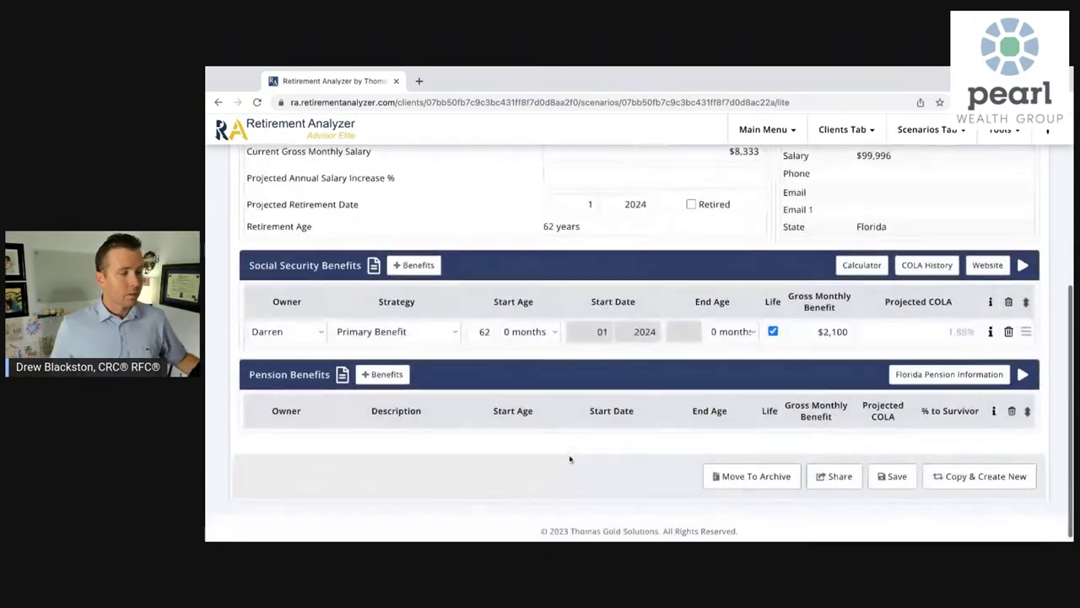
pyautogui.click(895, 471)
# - Check the Retirement output for the age-62 claim and recheck the Social Security entry under Income
pyautogui.scroll(2, 569, 358)
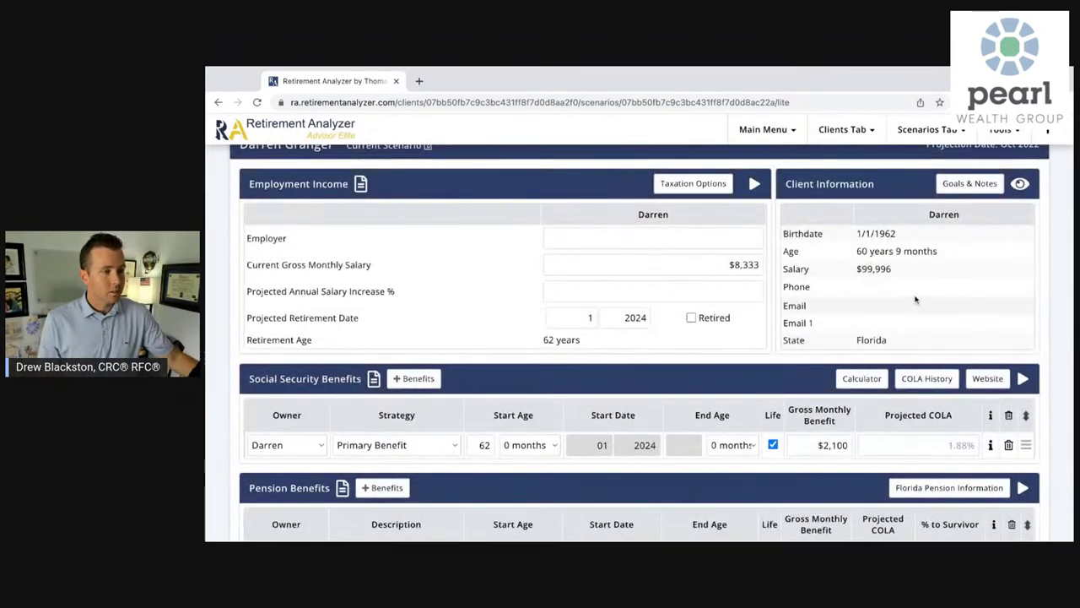
pyautogui.scroll(1, 883, 282)
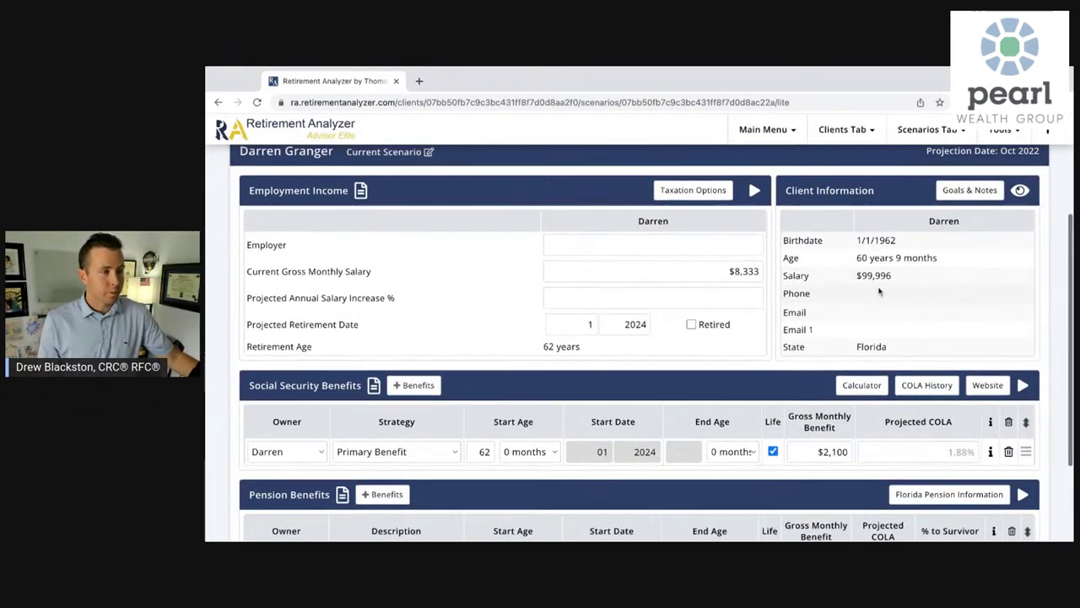
pyautogui.click(767, 191)
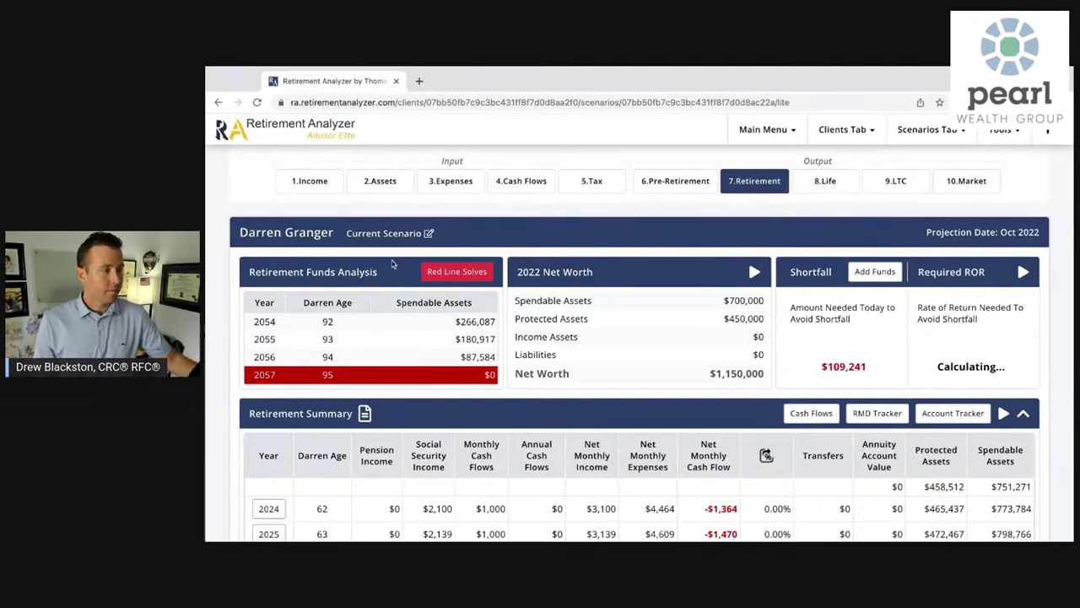
pyautogui.click(318, 187)
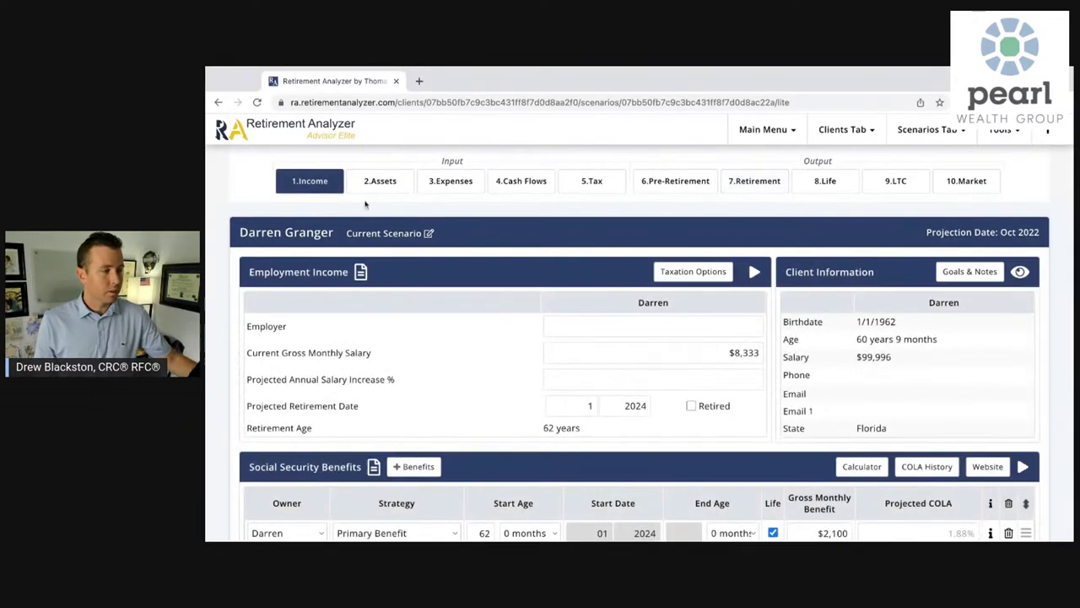
pyautogui.scroll(-1, 553, 437)
pyautogui.scroll(-2, 553, 437)
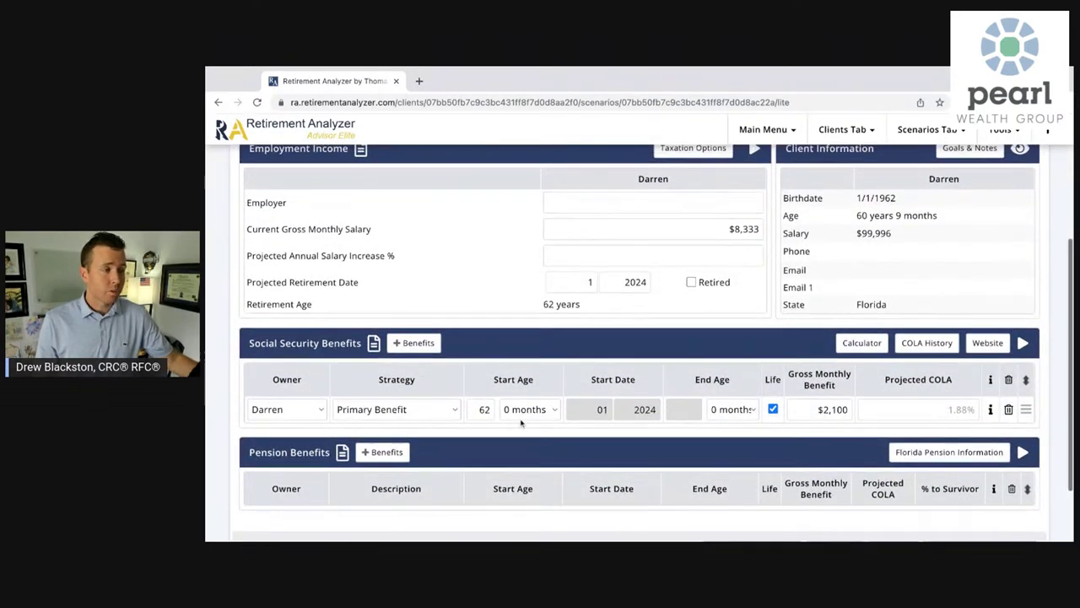
pyautogui.scroll(2, 668, 214)
pyautogui.scroll(2, 669, 214)
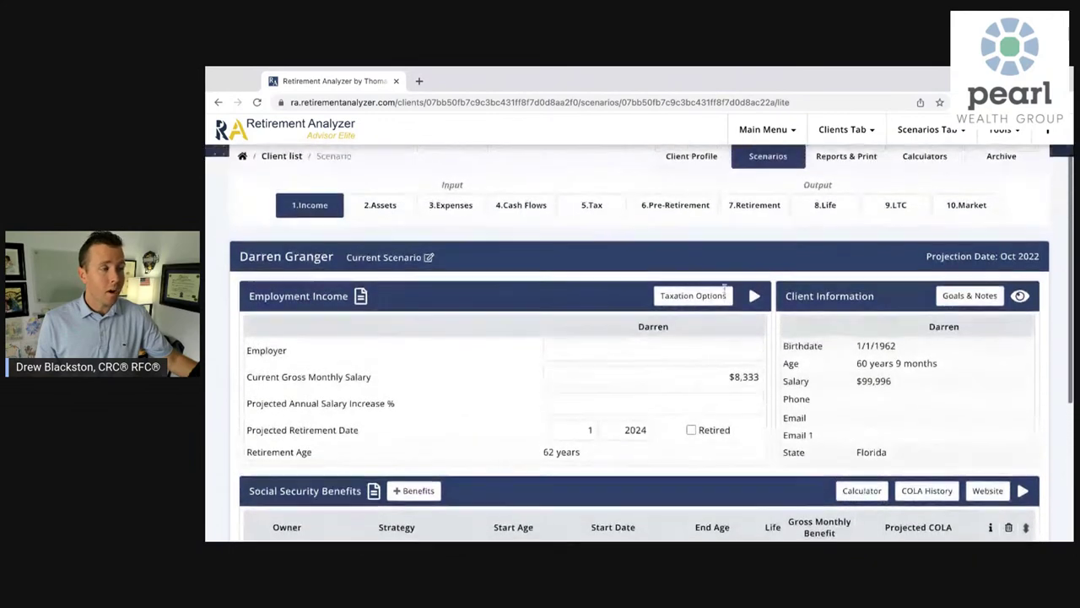
# - Examine the Retirement output's year-by-year summary, including protected and spendable assets, and the funds analysis
pyautogui.click(751, 209)
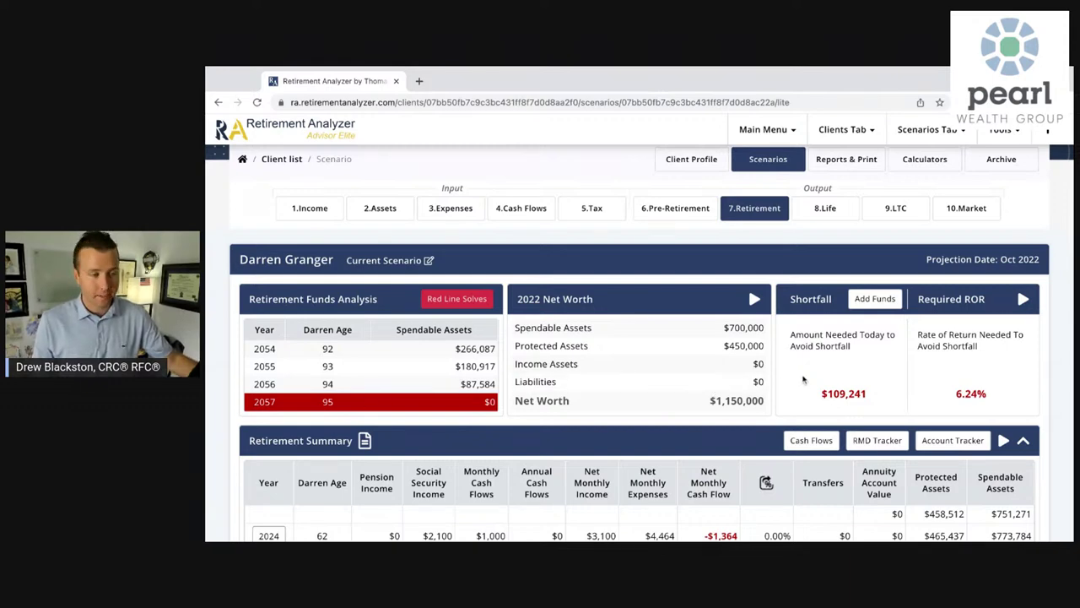
pyautogui.scroll(-3, 926, 393)
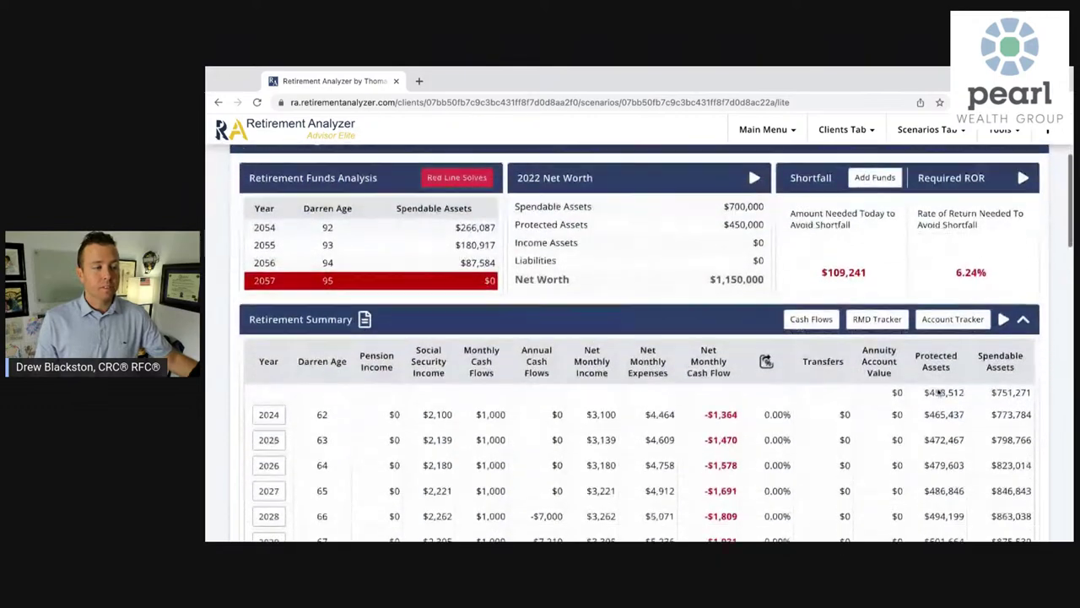
pyautogui.scroll(-1, 960, 393)
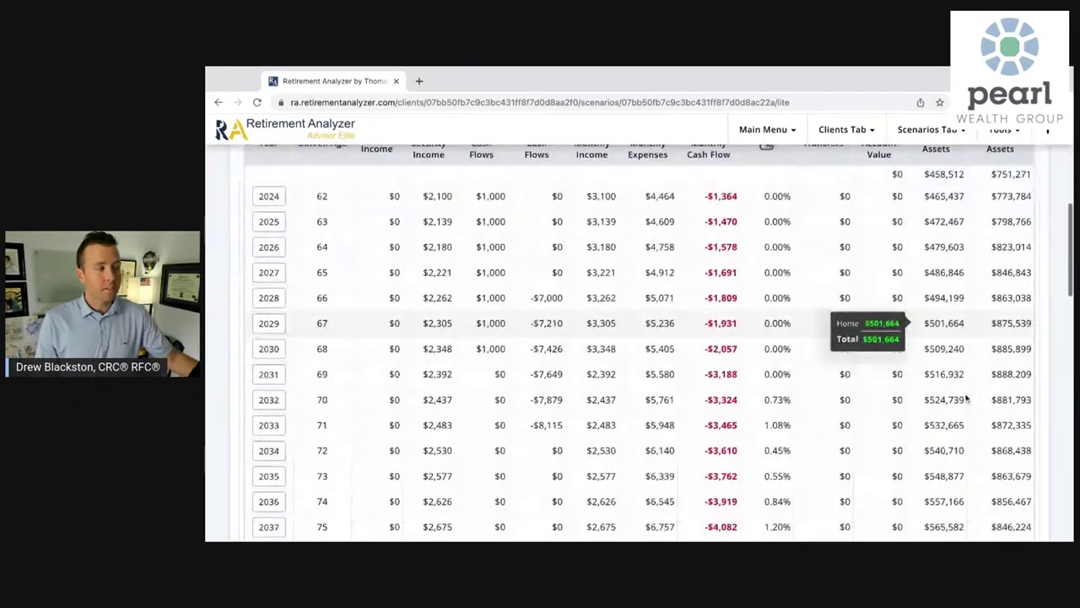
pyautogui.moveTo(1017, 319)
pyautogui.moveTo(1006, 231)
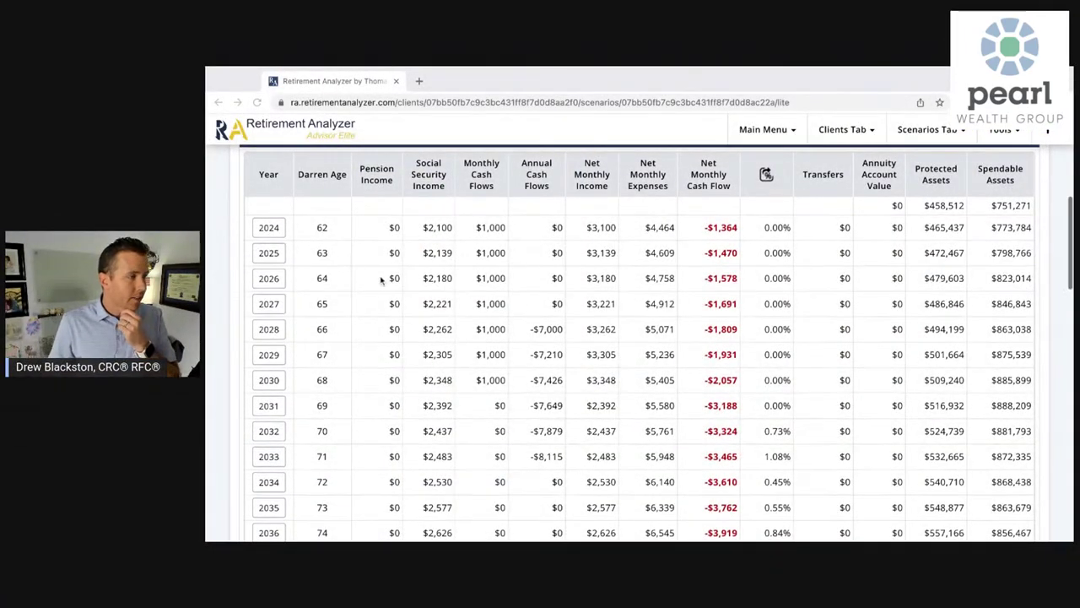
pyautogui.scroll(1, 410, 299)
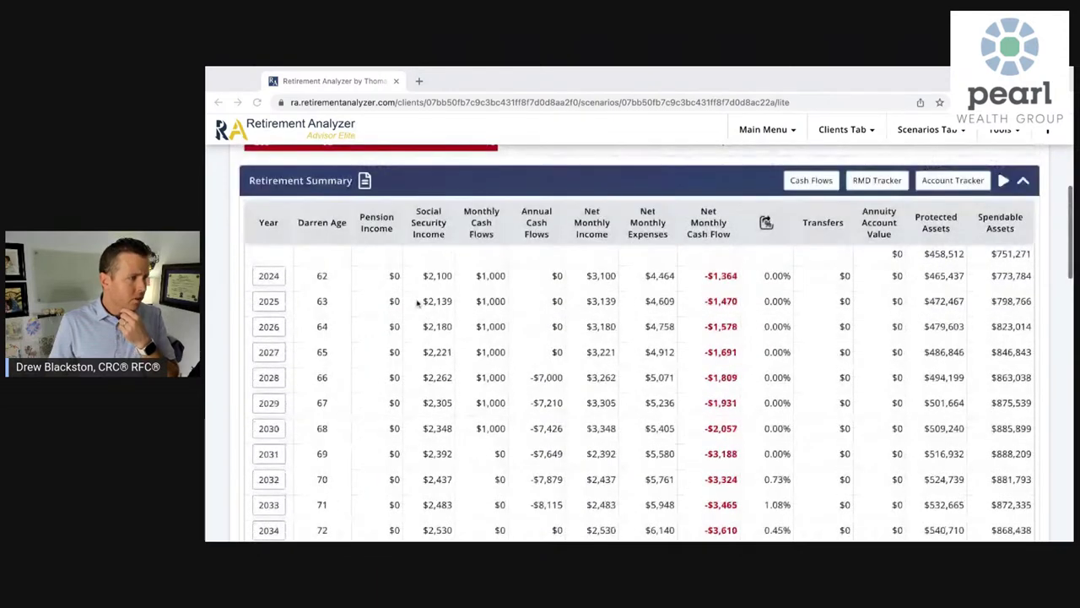
pyautogui.scroll(5, 416, 303)
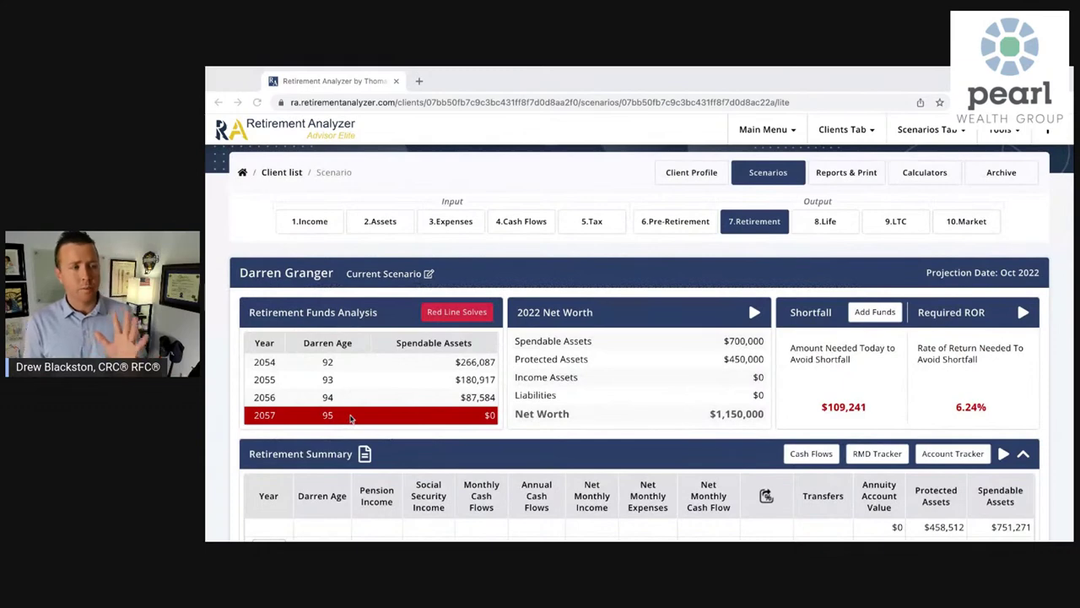
# - Set the primary Social Security benefit under Income to $3,000 gross monthly with a start age of 67
pyautogui.click(521, 228)
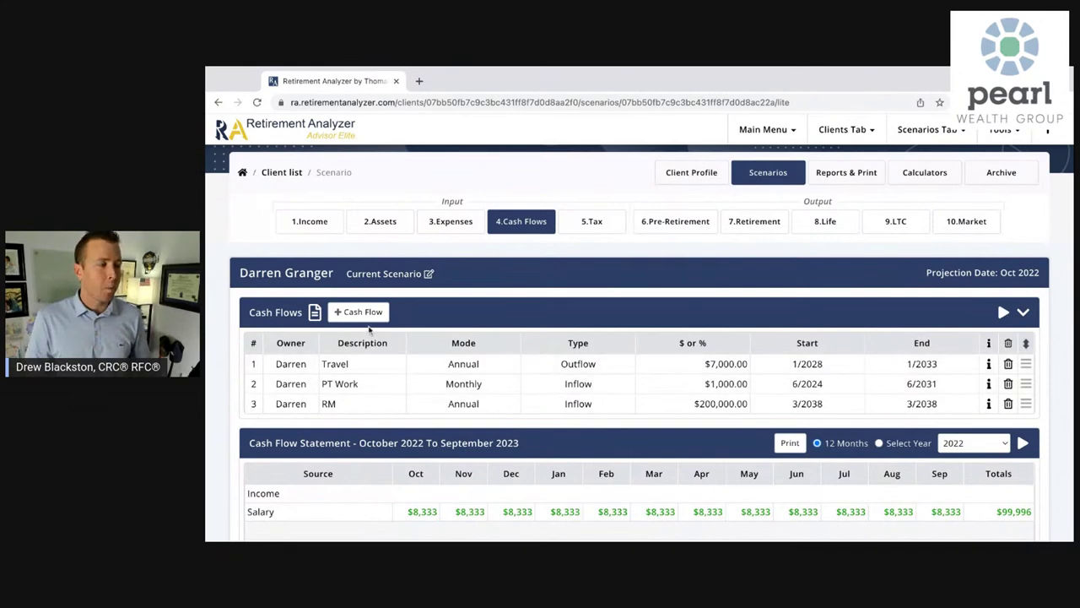
pyautogui.click(291, 225)
pyautogui.scroll(-2, 406, 293)
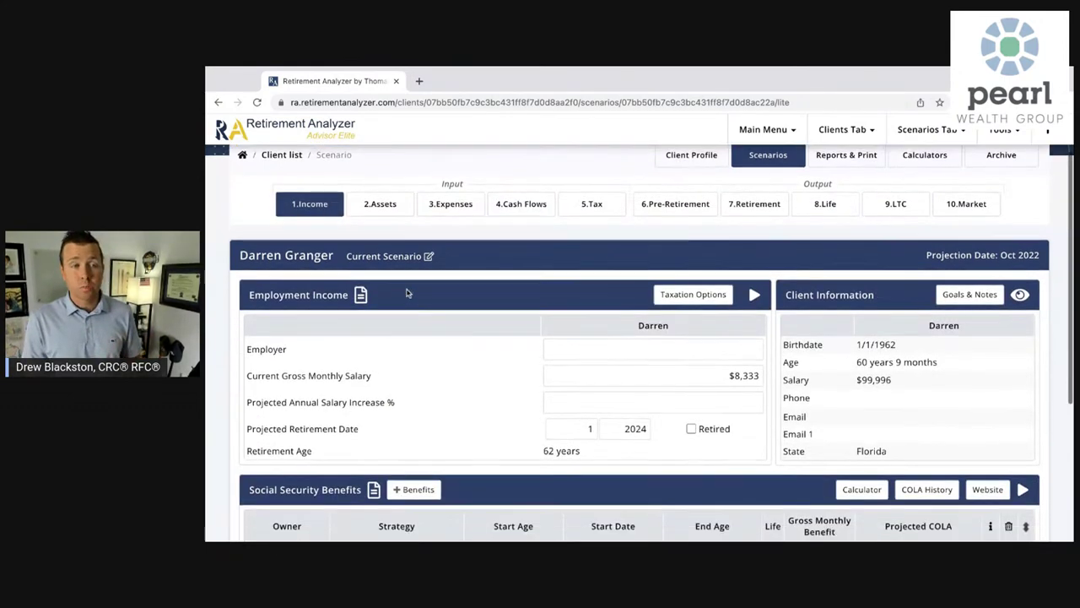
pyautogui.scroll(-2, 407, 292)
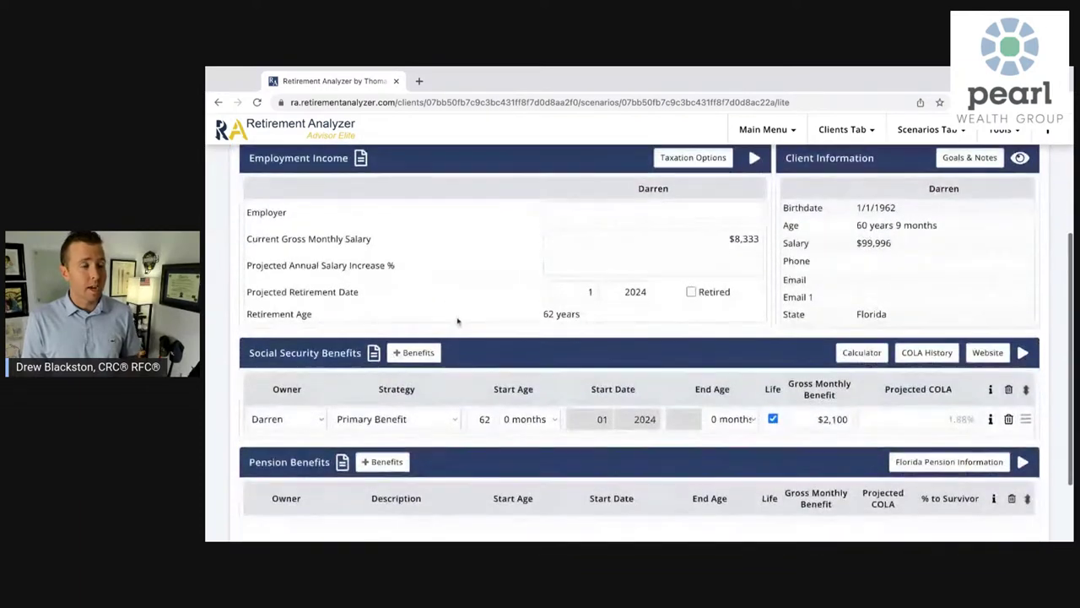
pyautogui.click(835, 419)
pyautogui.press('BackSpace')
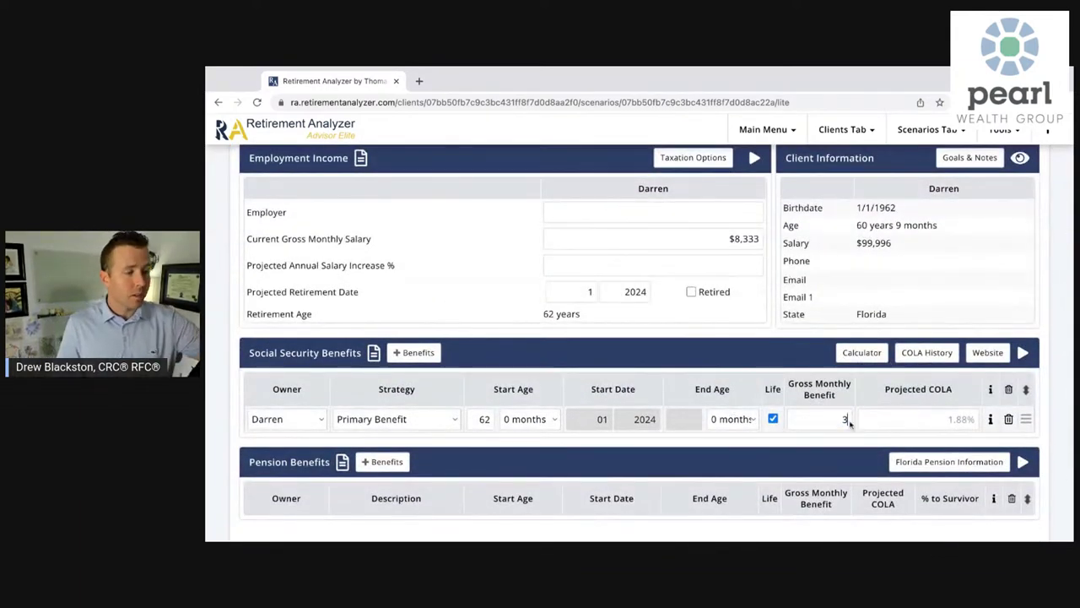
pyautogui.write('3,000')
pyautogui.click(825, 448)
pyautogui.doubleClick(485, 419)
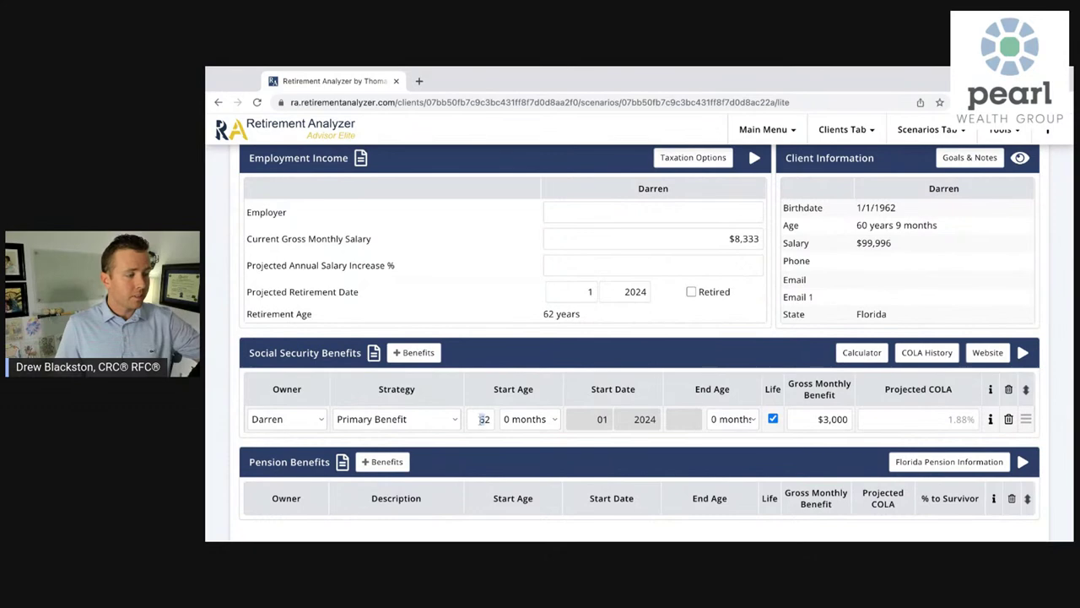
pyautogui.write('67')
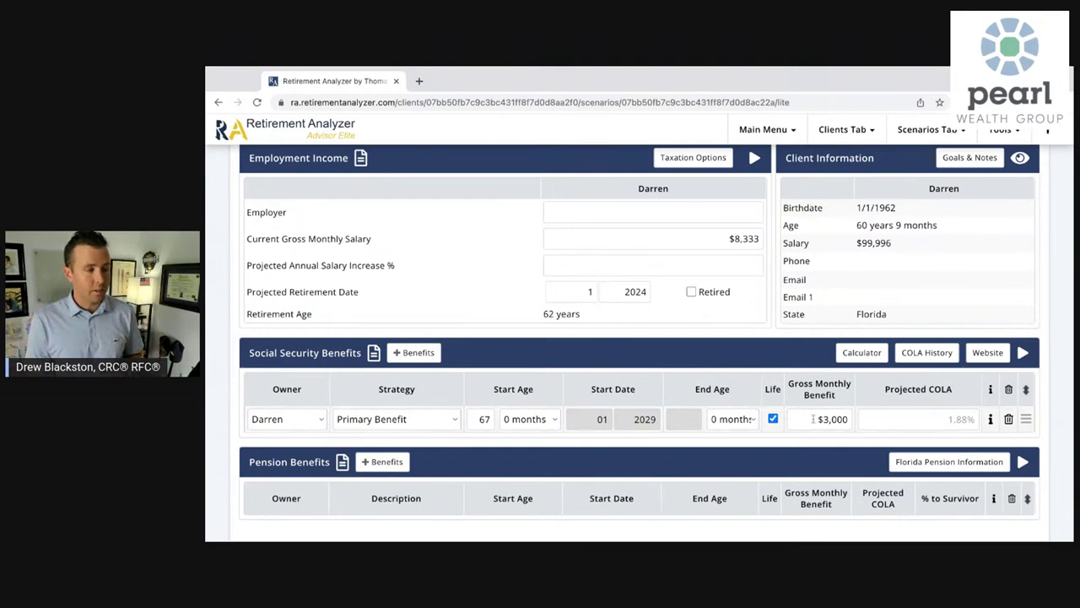
# - Set the primary Social Security benefit to $3,720 gross monthly with a start age of 70
pyautogui.moveTo(809, 418); pyautogui.dragTo(854, 422)
pyautogui.write('3')
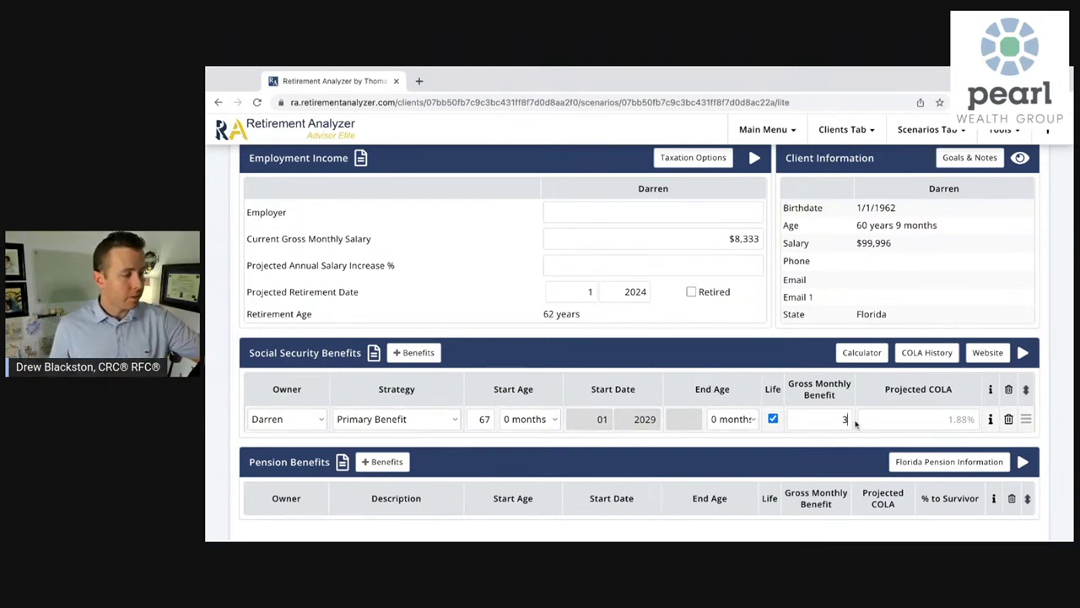
pyautogui.write(',720')
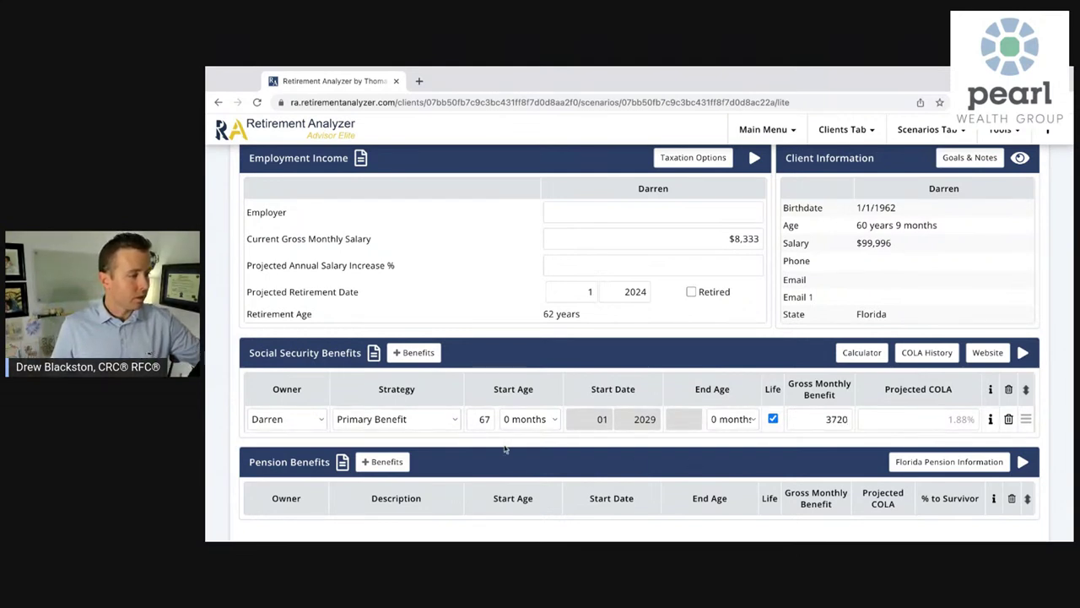
pyautogui.click(482, 423)
pyautogui.doubleClick(483, 424)
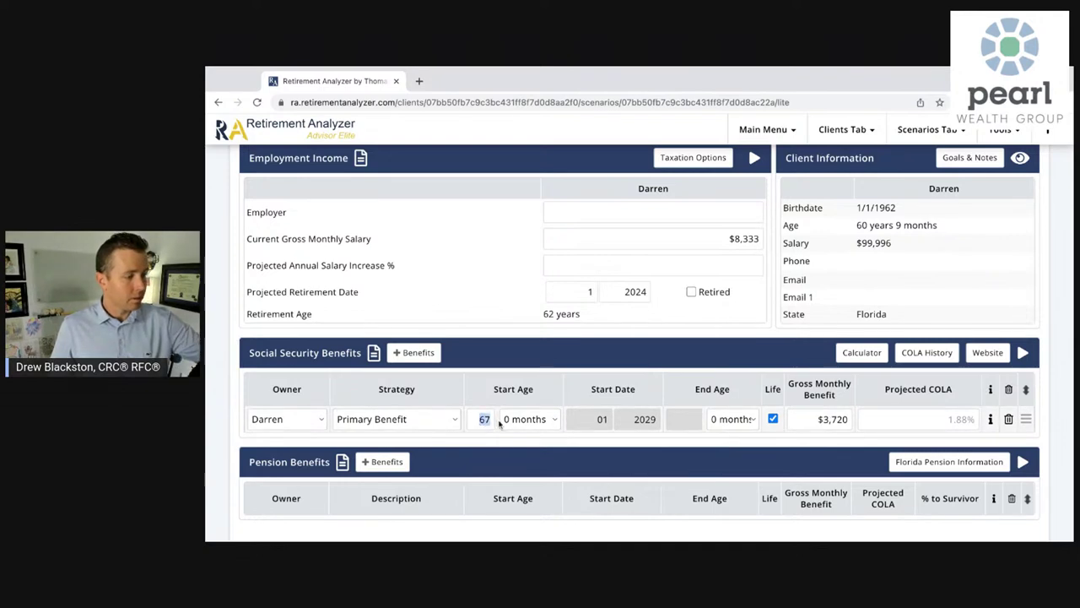
pyautogui.write('70')
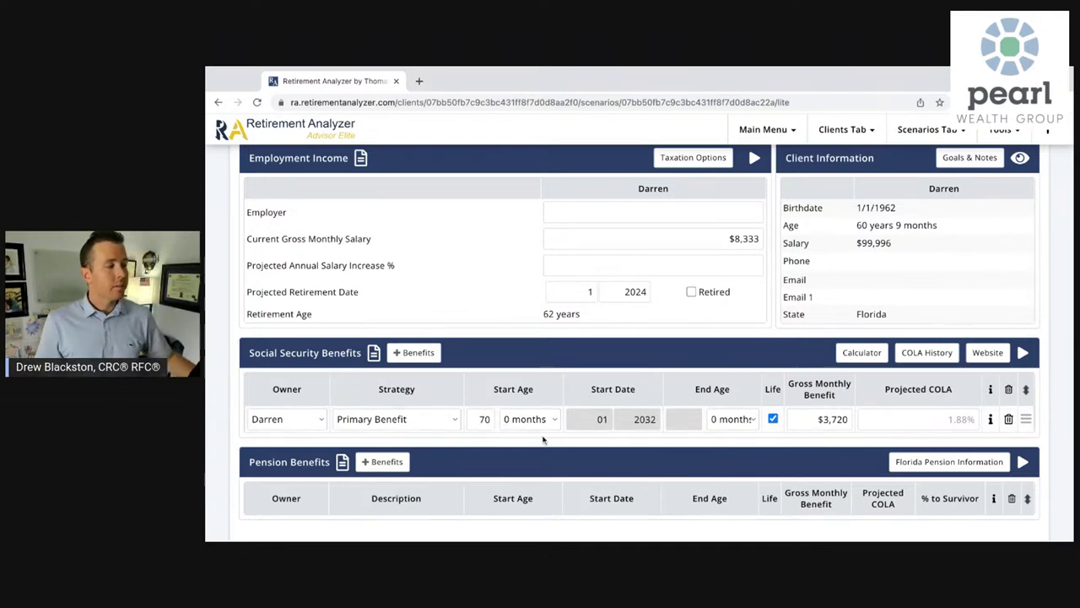
# - Check the Retirement output's funds analysis, shortfall and required rate of return for the age-70 claim
pyautogui.scroll(3, 640, 410)
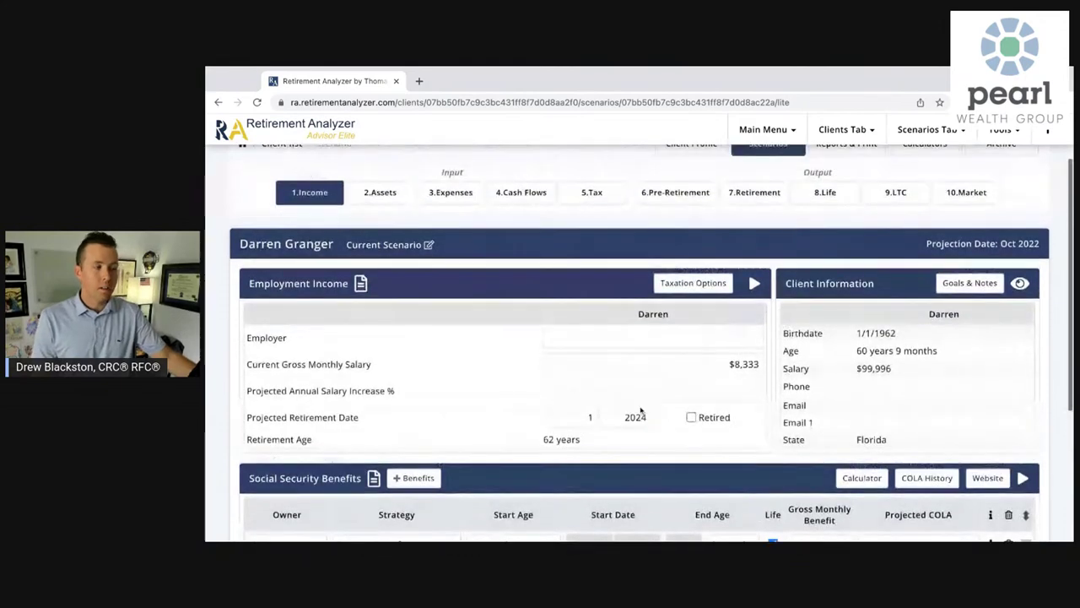
pyautogui.scroll(-1, 527, 319)
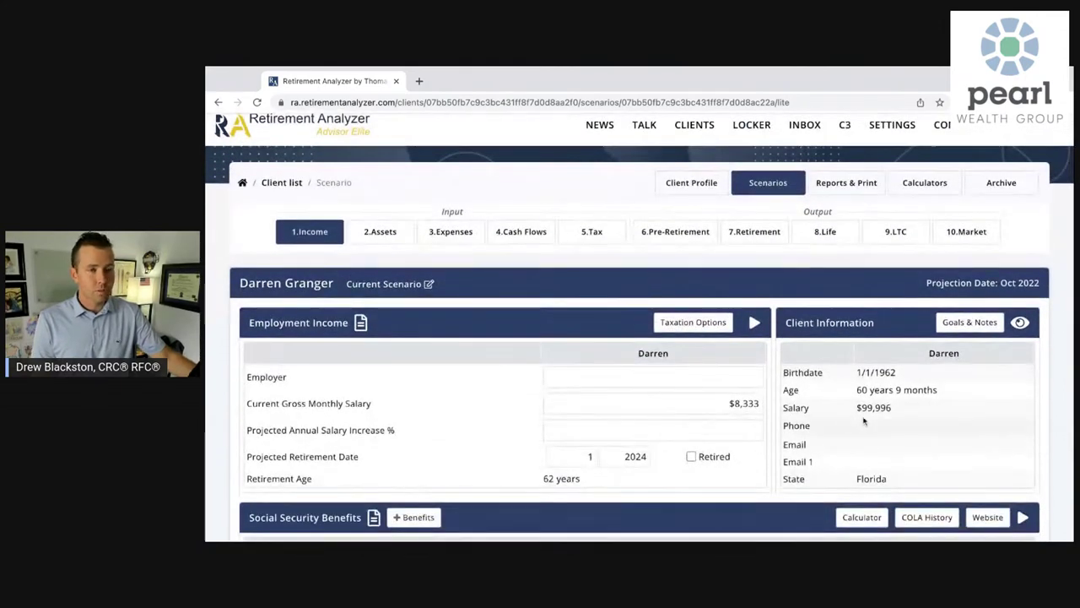
pyautogui.click(768, 234)
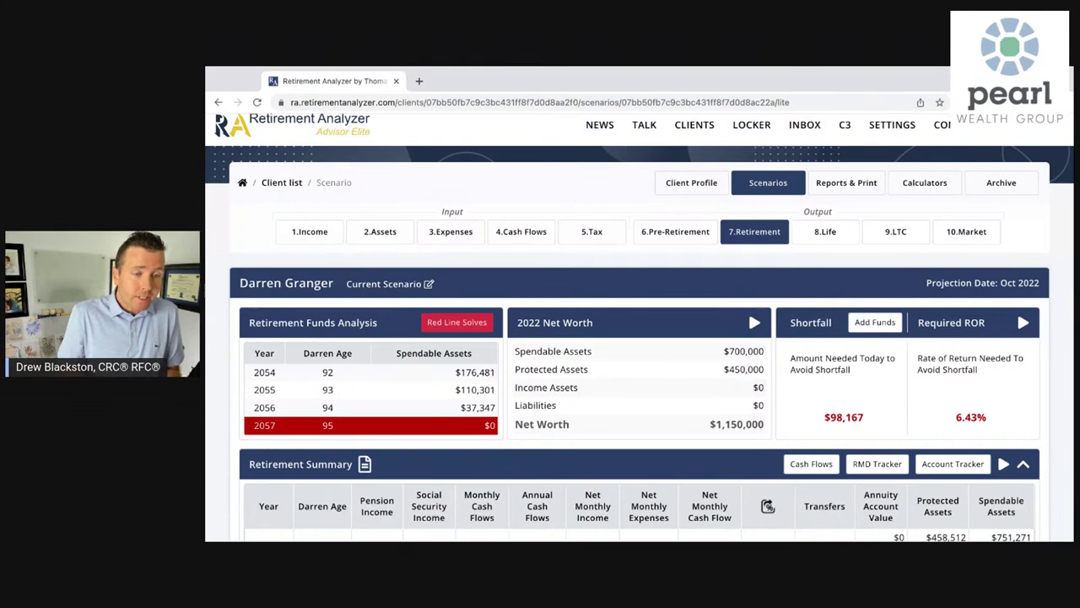
# - Examine the Market output's year-by-year comparison of projected spendable assets against the S&P 500 period beginning in 1968
pyautogui.click(974, 236)
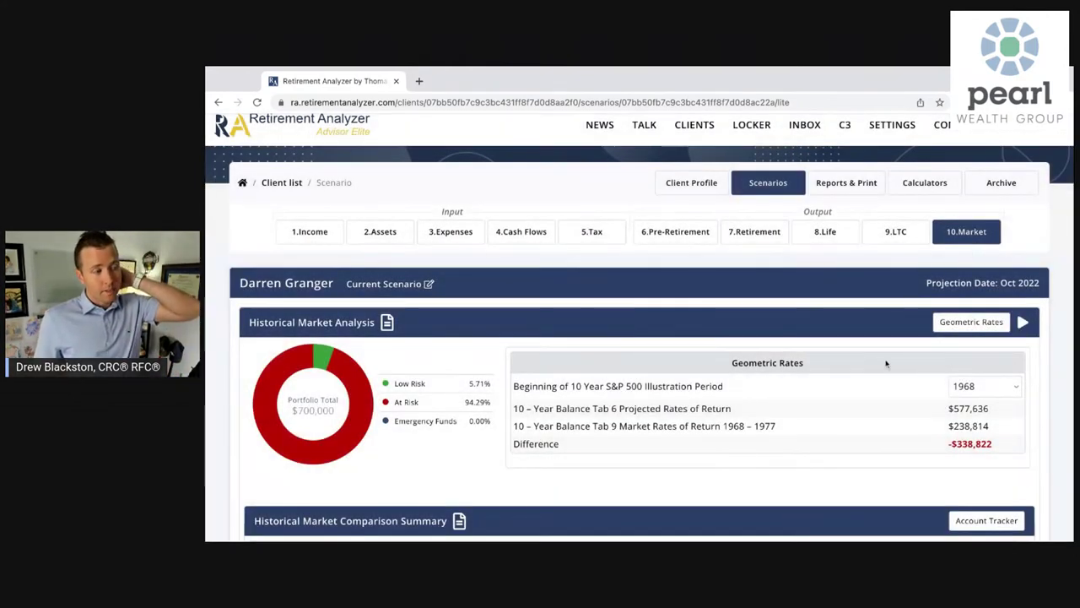
pyautogui.scroll(-2, 717, 384)
pyautogui.scroll(-3, 717, 385)
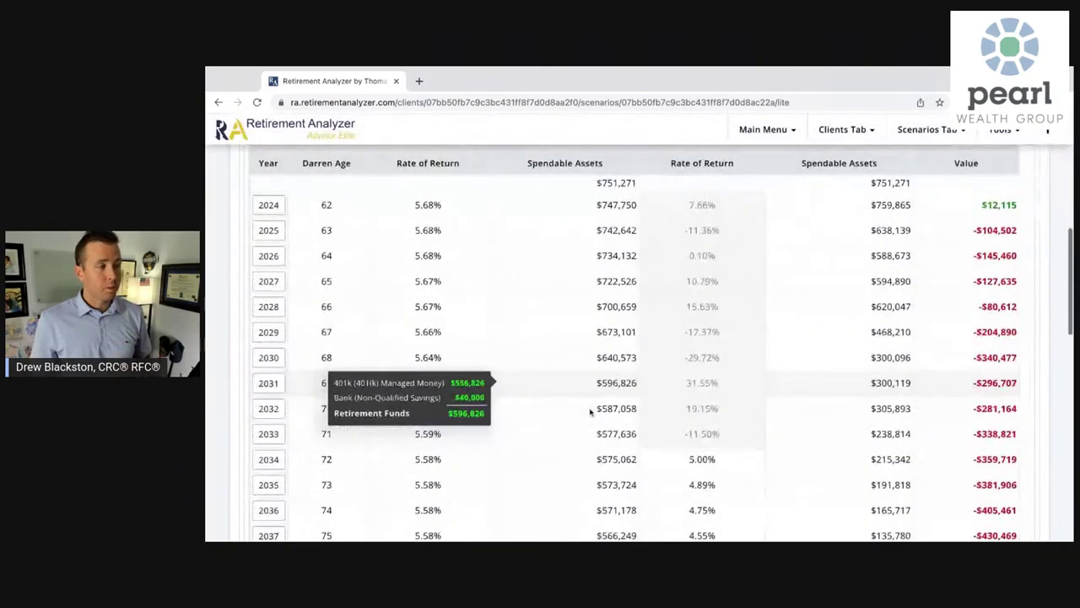
pyautogui.scroll(-5, 455, 452)
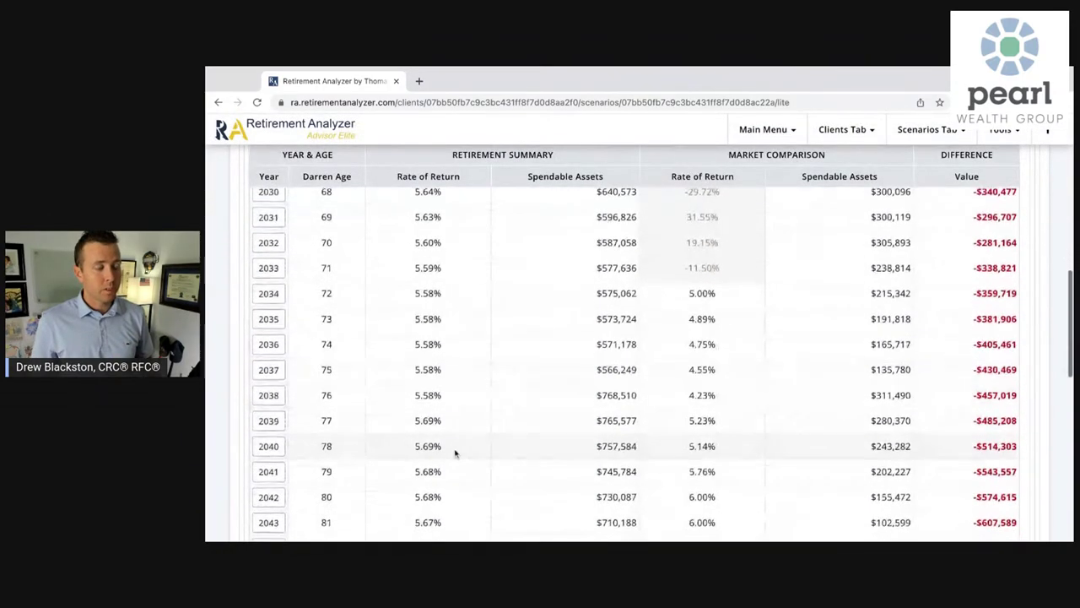
pyautogui.scroll(-4, 456, 452)
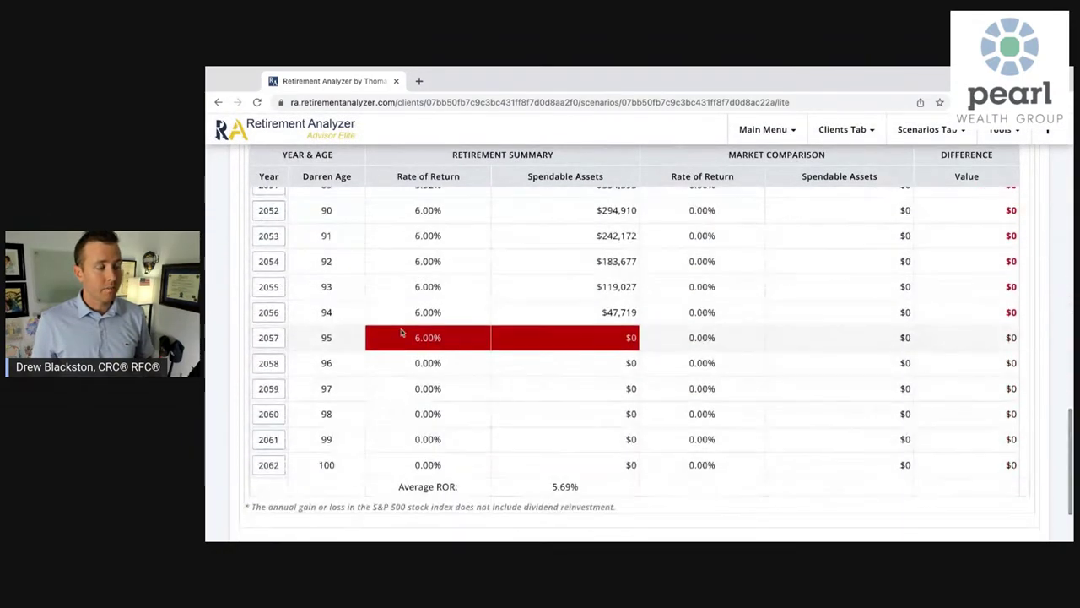
pyautogui.scroll(10, 894, 326)
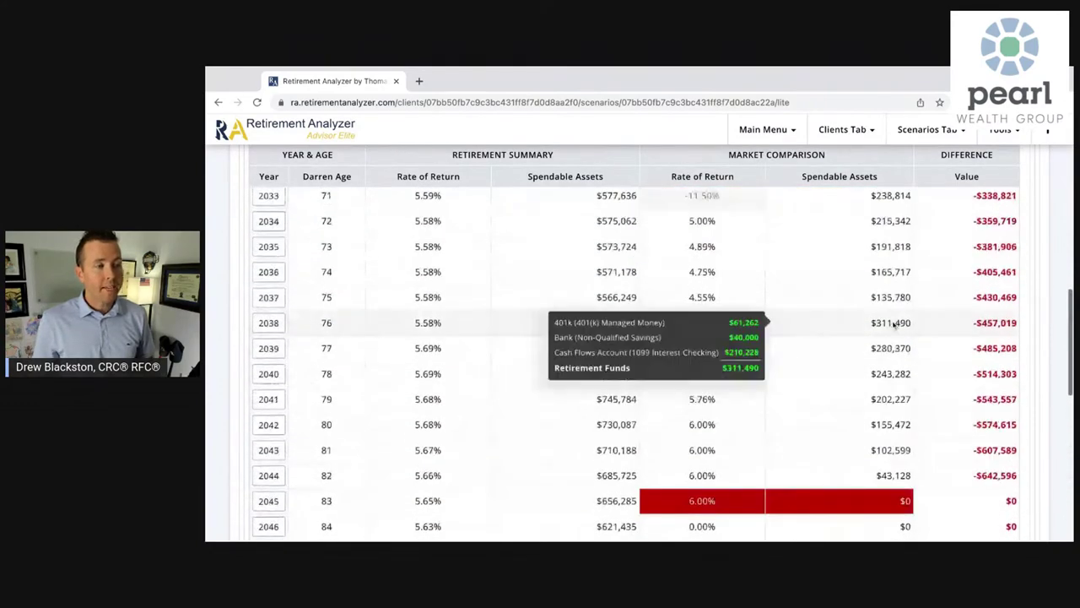
pyautogui.scroll(2, 895, 326)
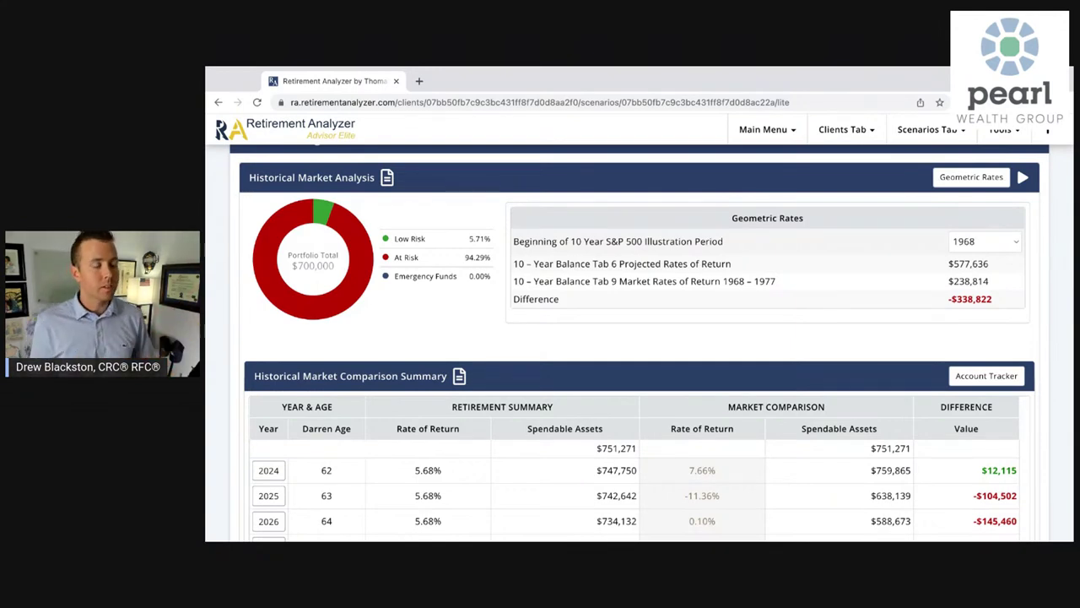
pyautogui.scroll(-1, 926, 346)
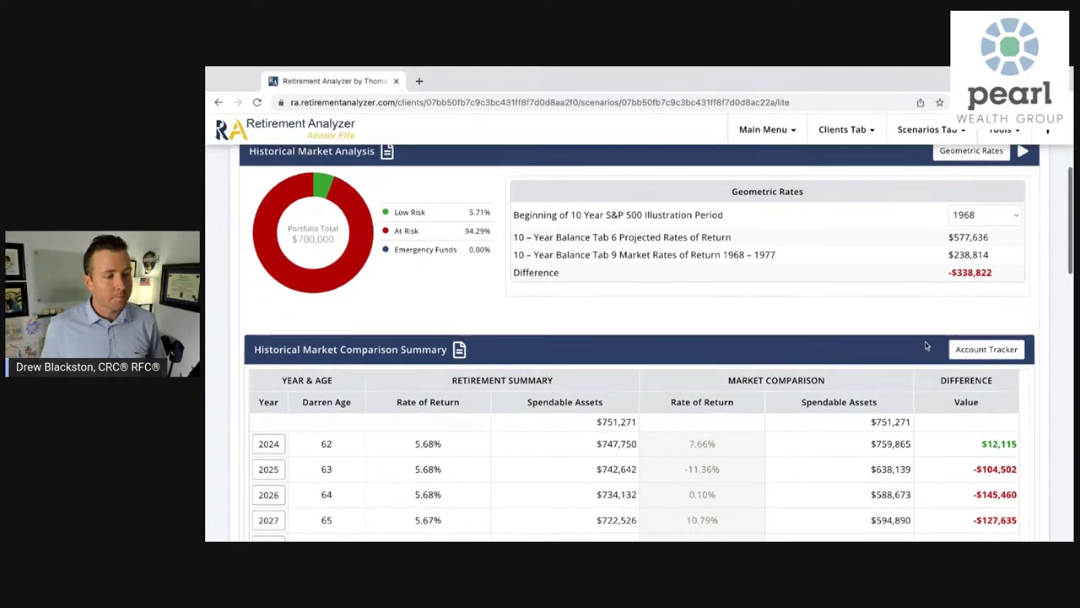
pyautogui.scroll(-3, 926, 346)
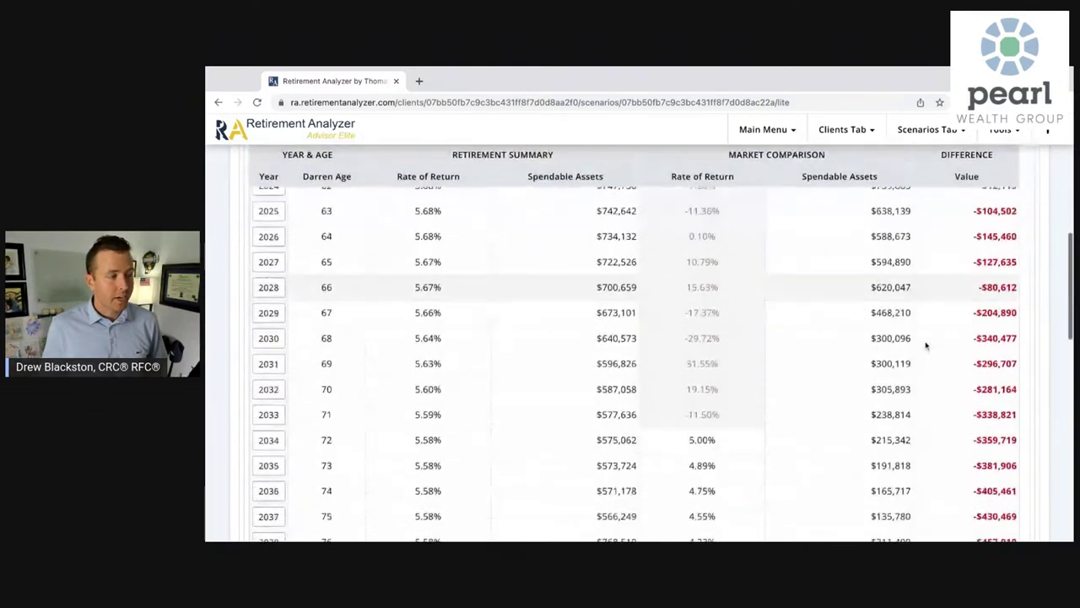
pyautogui.scroll(-4, 926, 346)
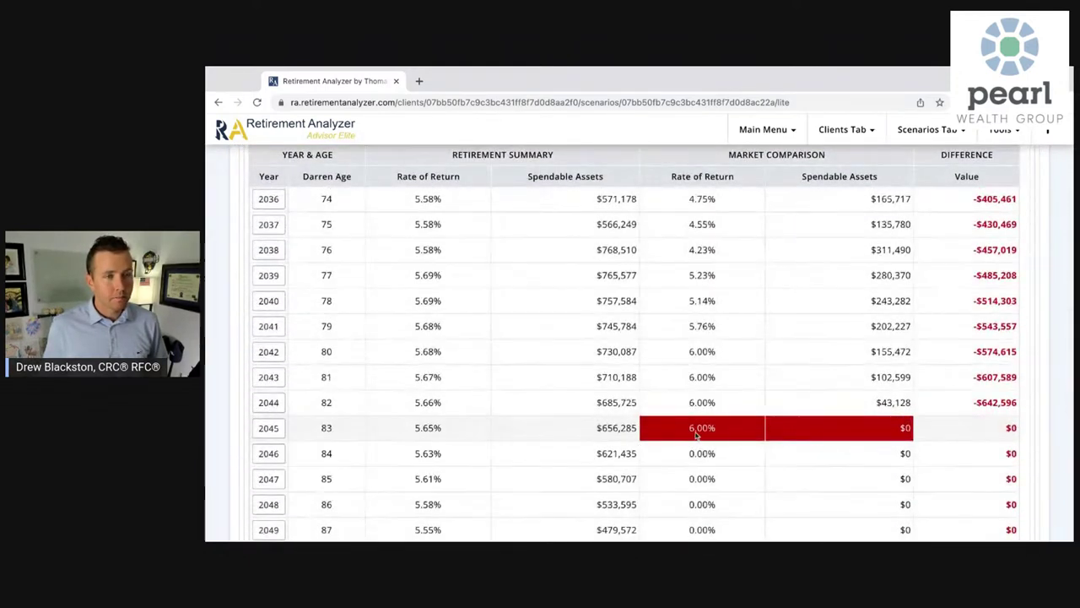
# - Set the beginning of the 10-year S&P 500 illustration period to 2000 and review the yearly market comparison
pyautogui.scroll(7, 899, 370)
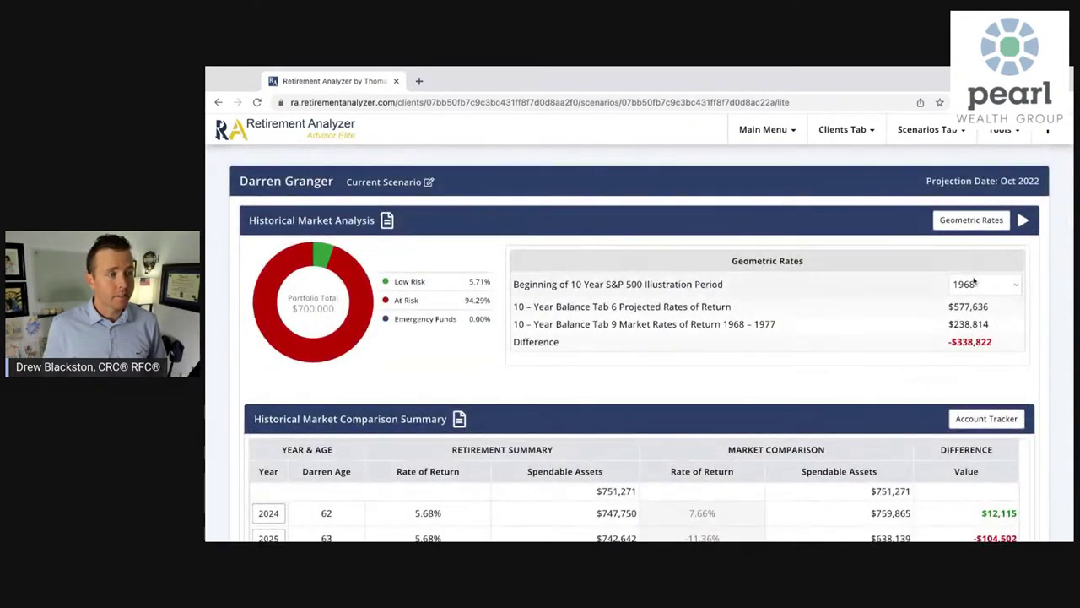
pyautogui.click(916, 363)
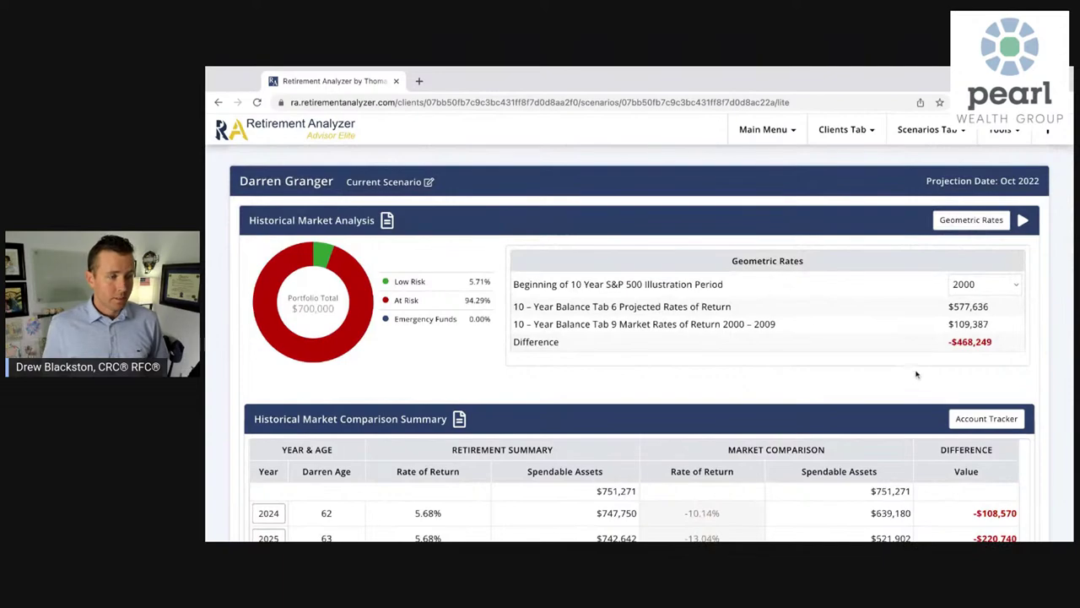
pyautogui.scroll(-3, 913, 369)
pyautogui.scroll(-2, 912, 368)
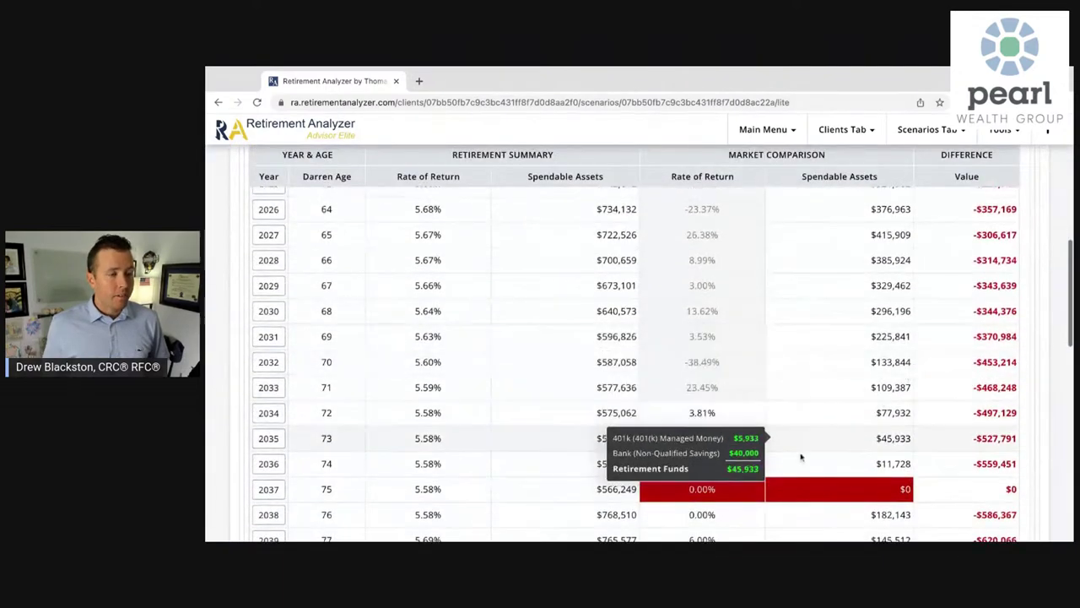
pyautogui.scroll(2, 997, 261)
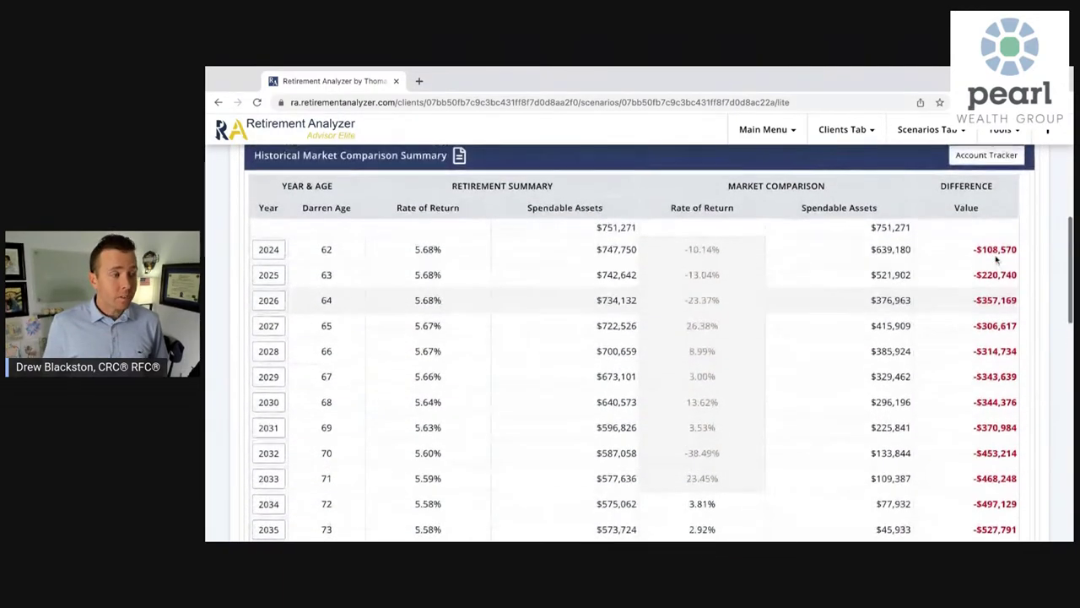
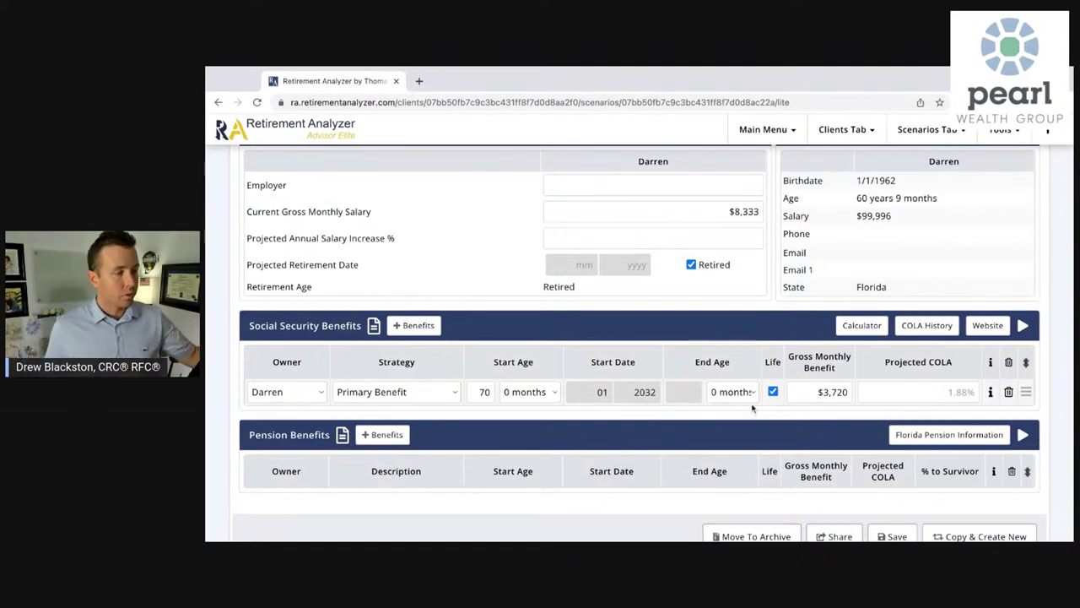
# - Set the primary Social Security benefit to $2,100 gross monthly with a start age of 62
pyautogui.click(806, 393)
pyautogui.write('2100')
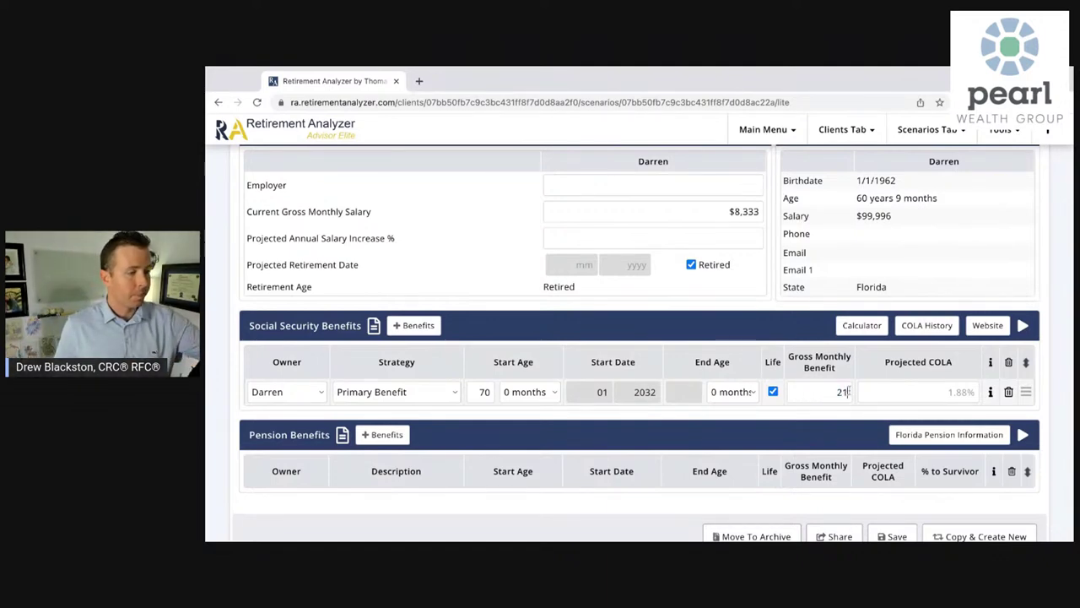
pyautogui.click(475, 392)
pyautogui.doubleClick(475, 391)
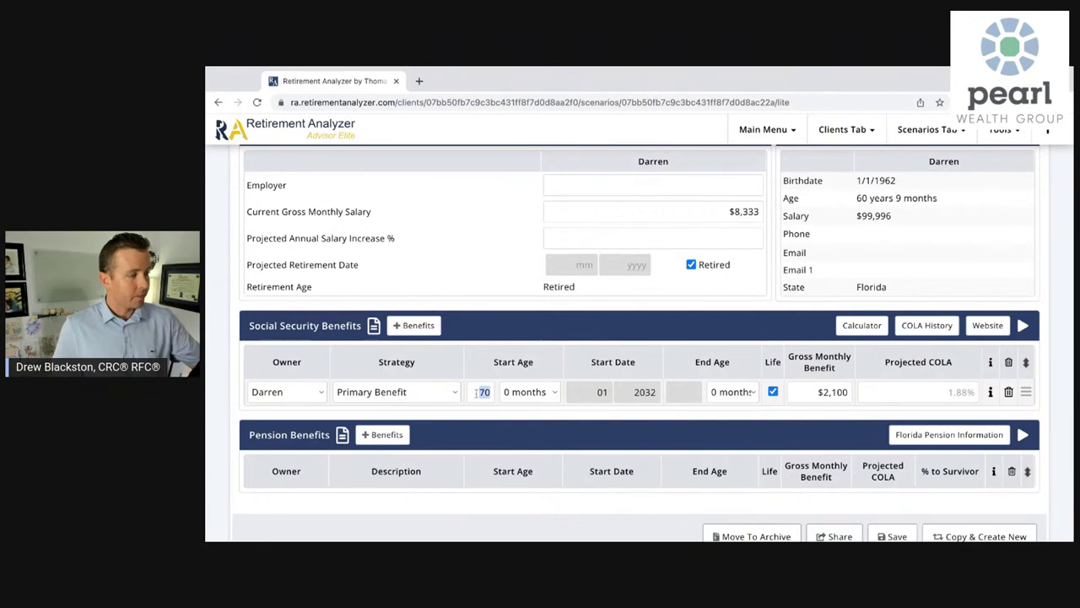
pyautogui.write('62')
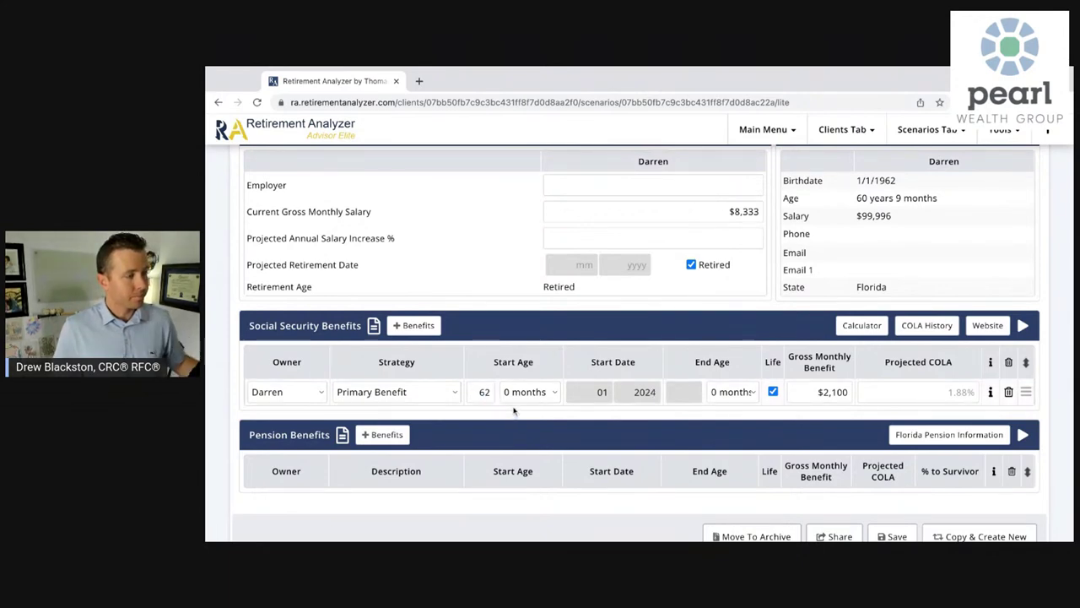
# - Review the source and destination of the RM inflow under Cash Flows, then save and close its details
pyautogui.scroll(3, 512, 408)
pyautogui.click(521, 268)
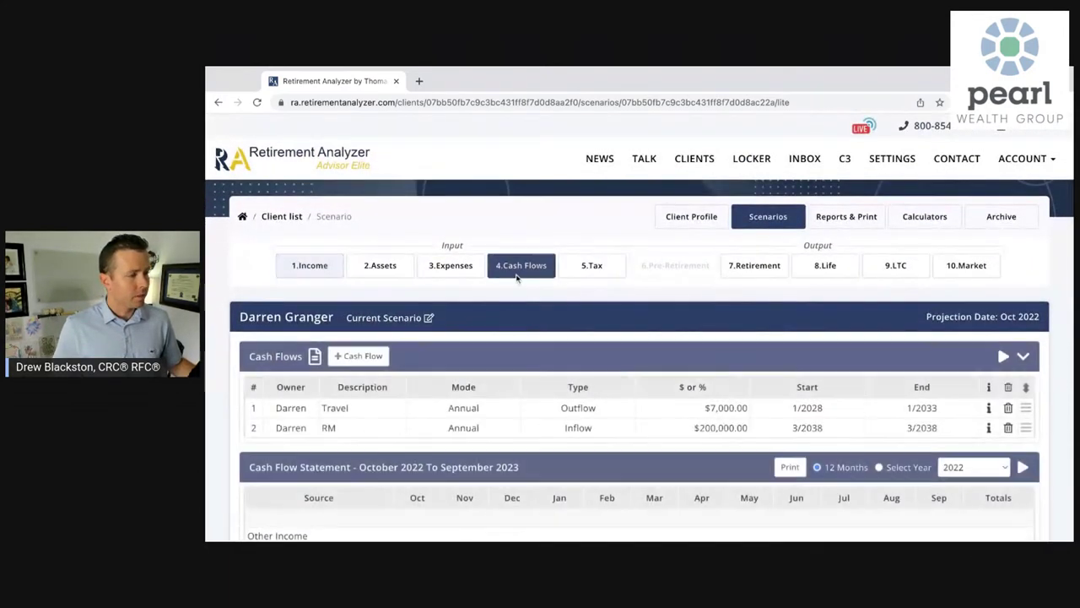
pyautogui.click(988, 428)
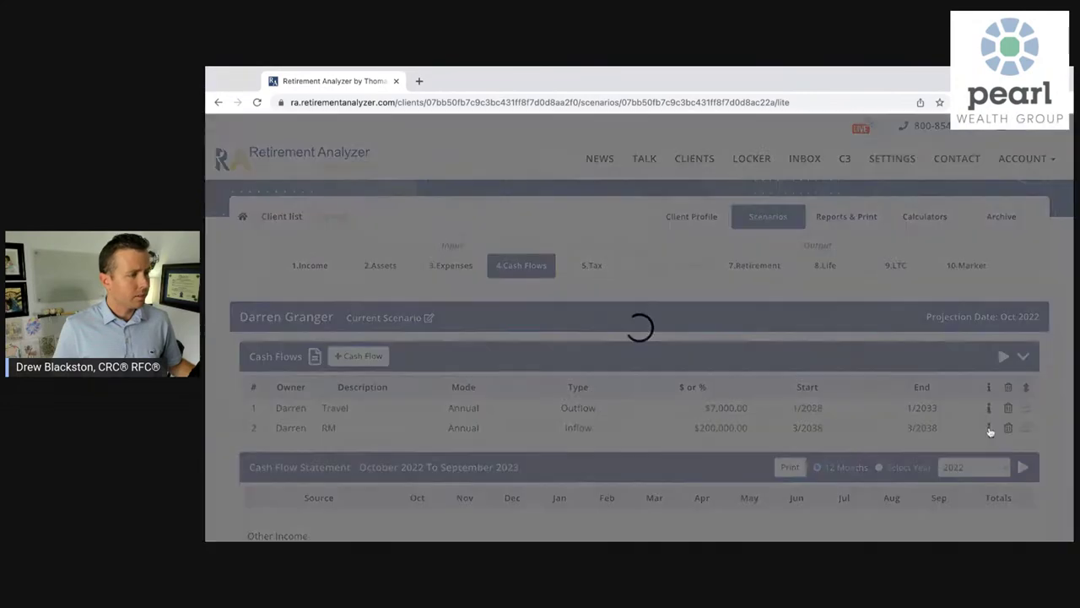
pyautogui.scroll(-3, 475, 330)
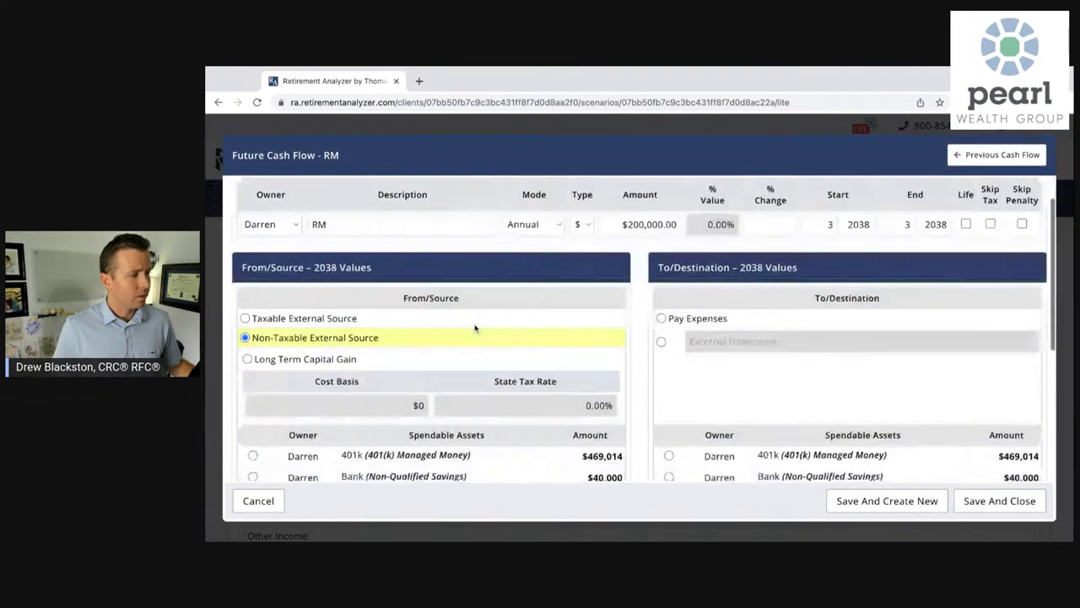
pyautogui.click(976, 503)
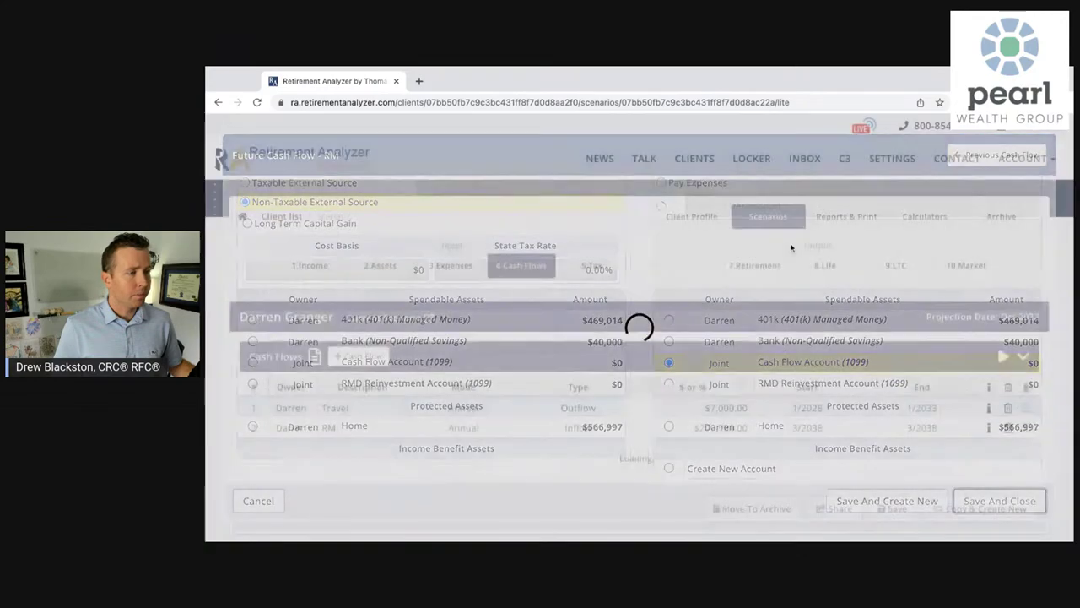
# - Check the Retirement output's funds analysis and shortfall for the already-retired client with the age-62 claim
pyautogui.click(767, 274)
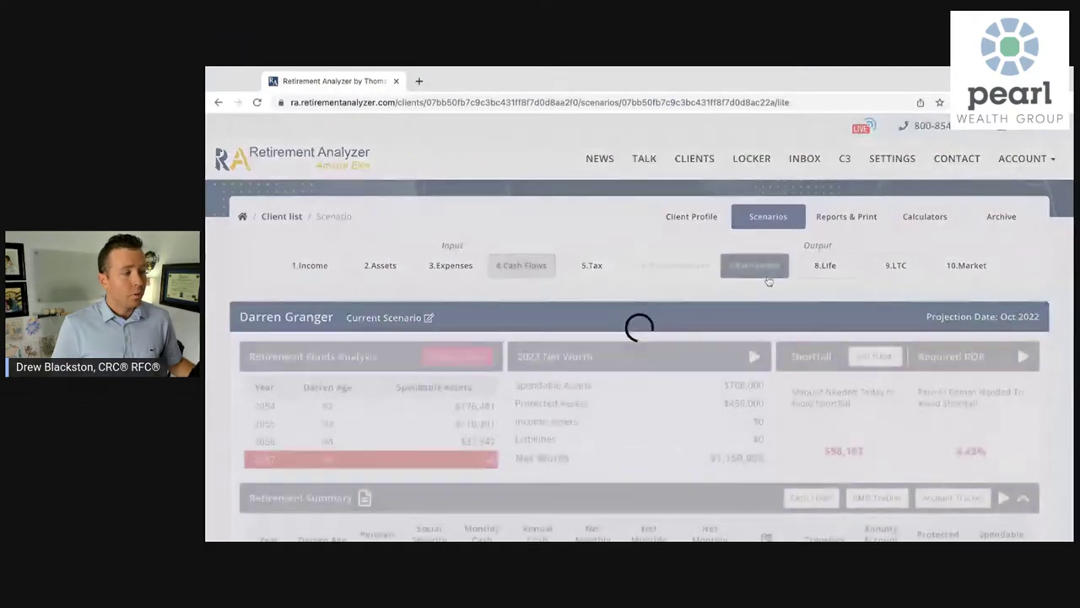
pyautogui.scroll(-1, 525, 368)
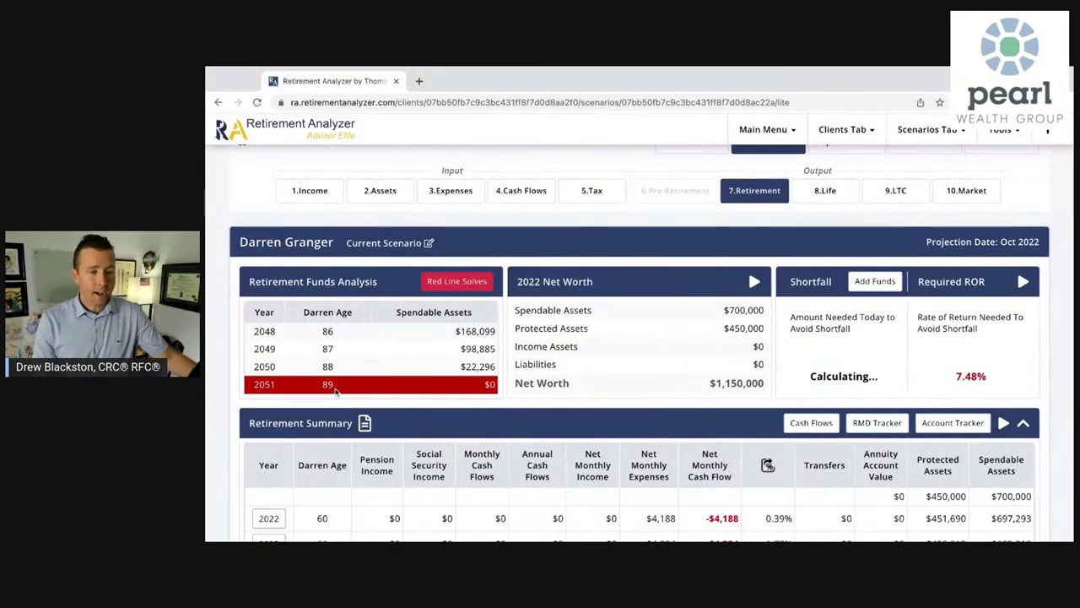
pyautogui.scroll(-1, 583, 337)
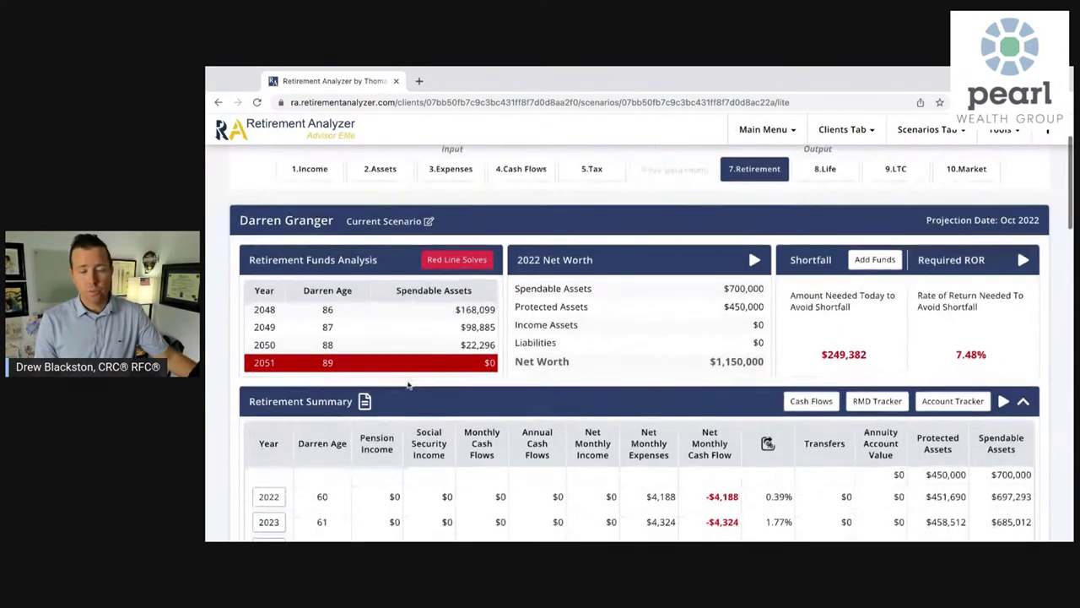
# - Examine the Market output's yearly comparison for the 2000–2009 period with the client already retired and claiming at 62
pyautogui.scroll(1, 828, 288)
pyautogui.scroll(1, 828, 287)
pyautogui.click(966, 209)
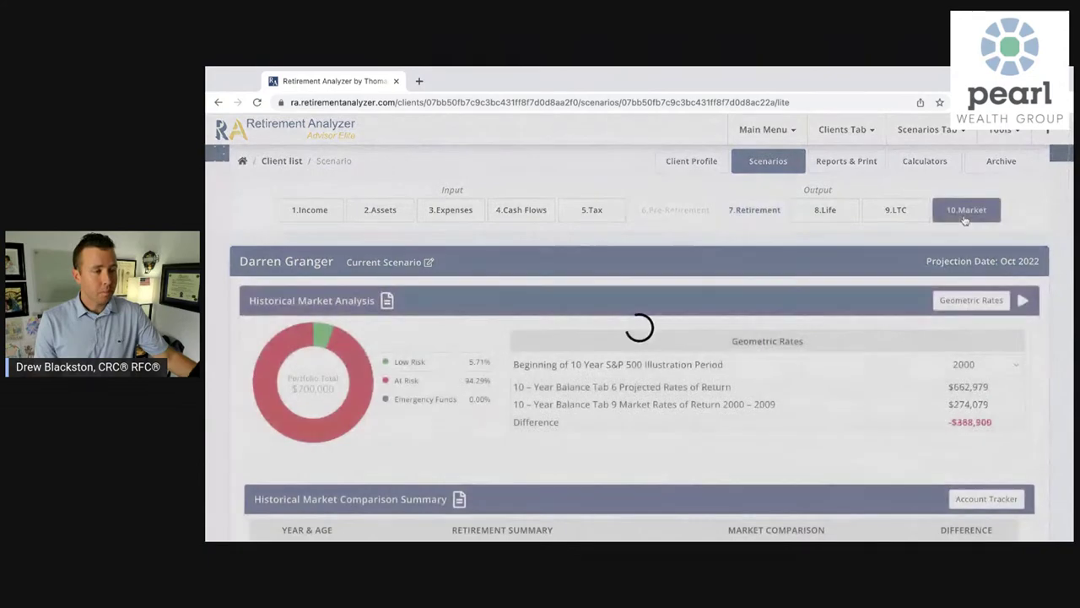
pyautogui.scroll(-5, 879, 333)
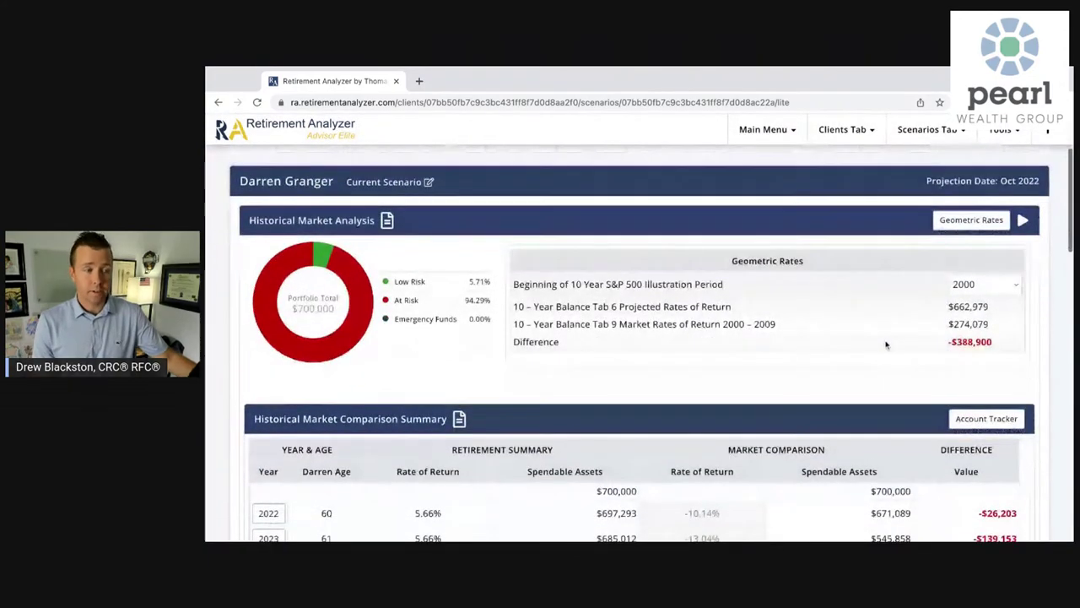
pyautogui.scroll(-8, 881, 339)
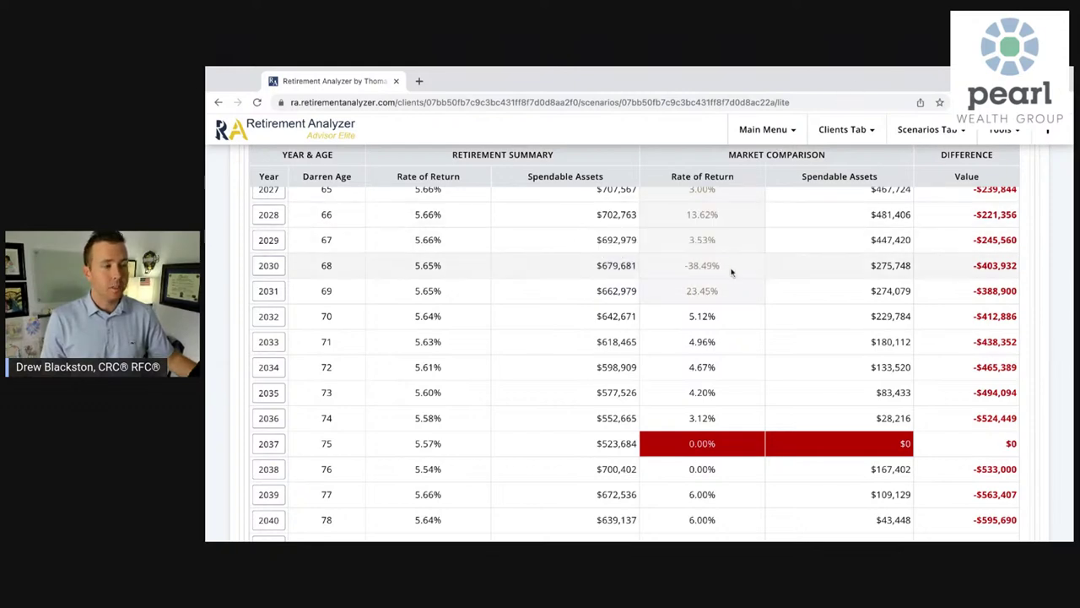
pyautogui.scroll(1, 661, 221)
pyautogui.scroll(5, 662, 221)
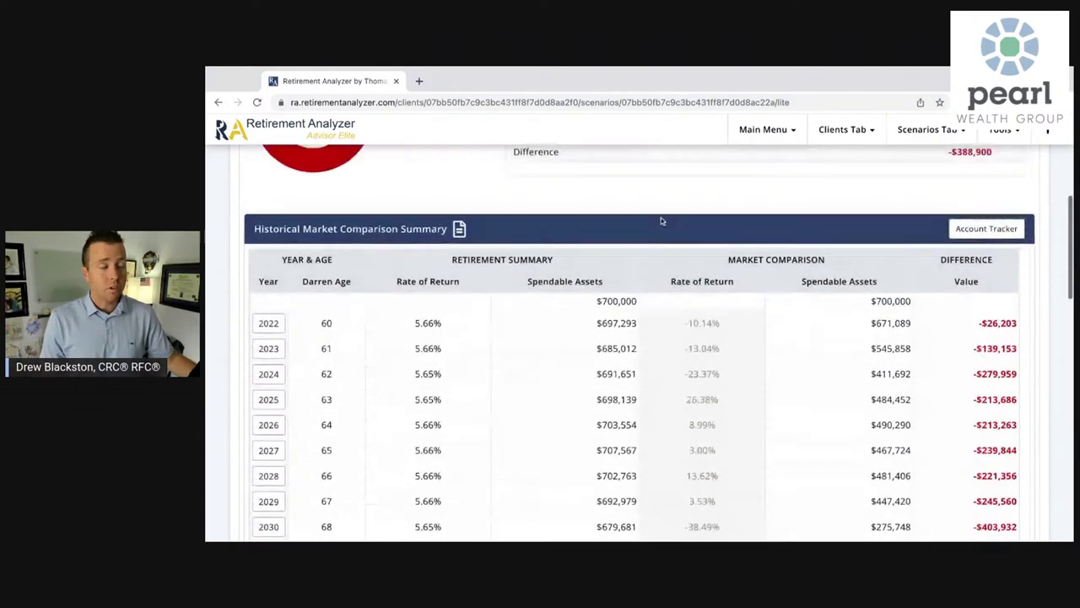
pyautogui.scroll(2, 654, 221)
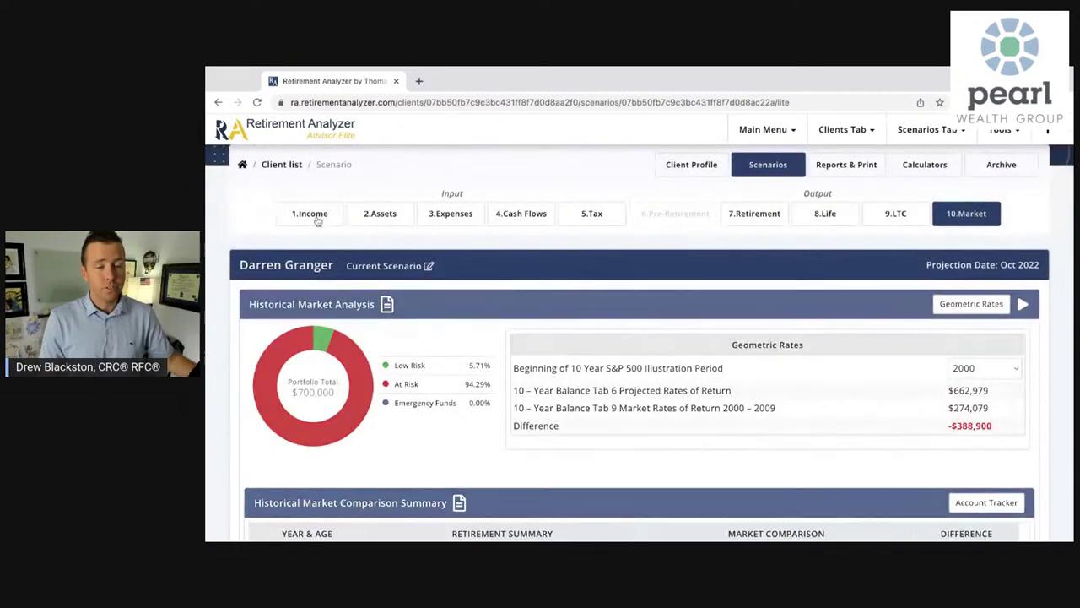
# - Clear the Retired status under Employment Income and set the projected retirement date to 1/2024
pyautogui.click(310, 214)
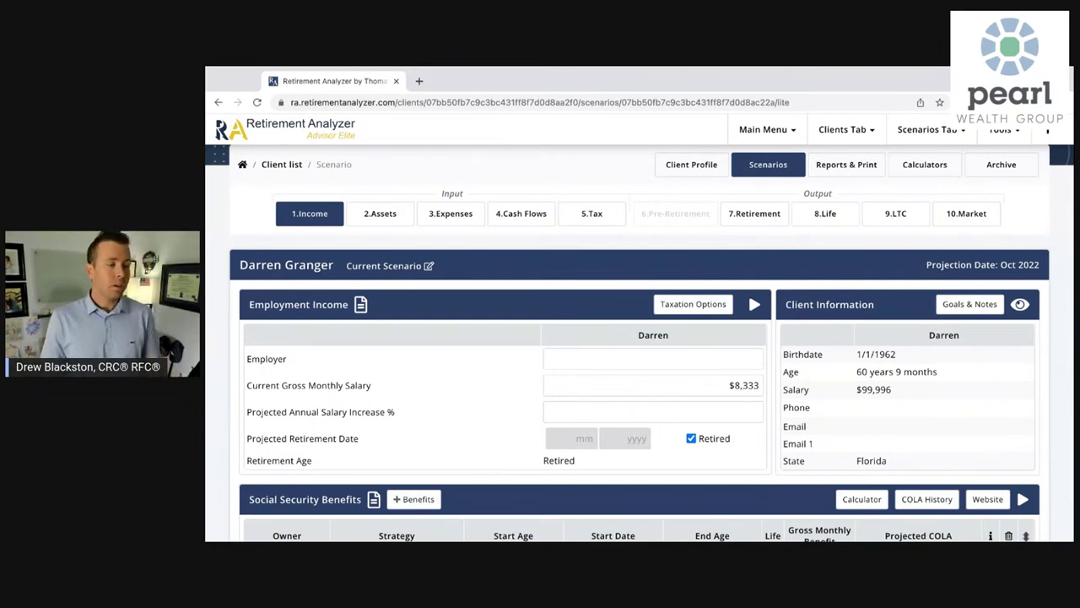
pyautogui.scroll(-1, 506, 337)
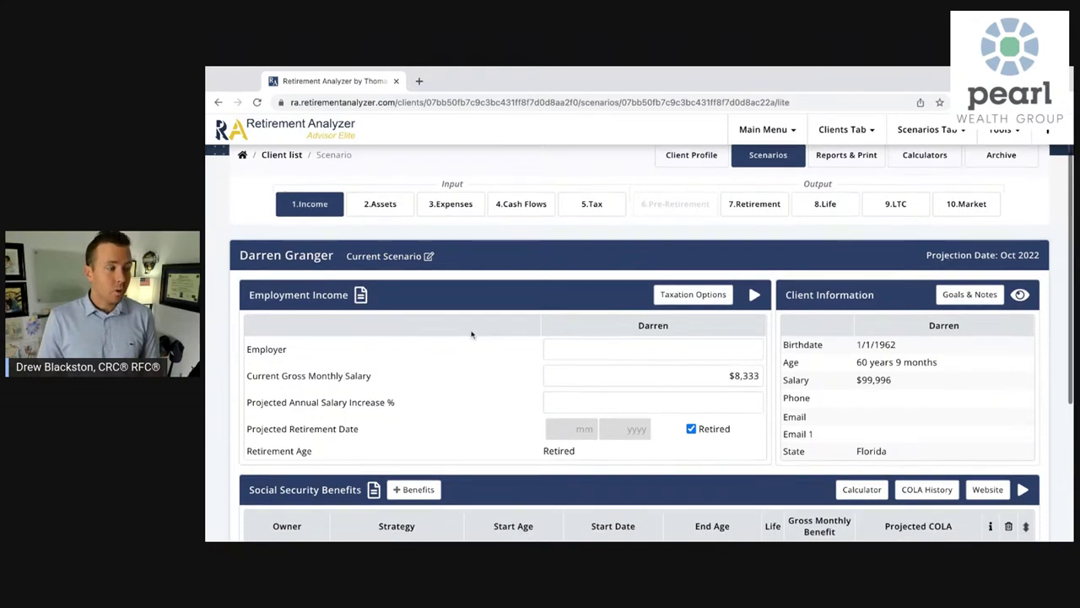
pyautogui.click(557, 408)
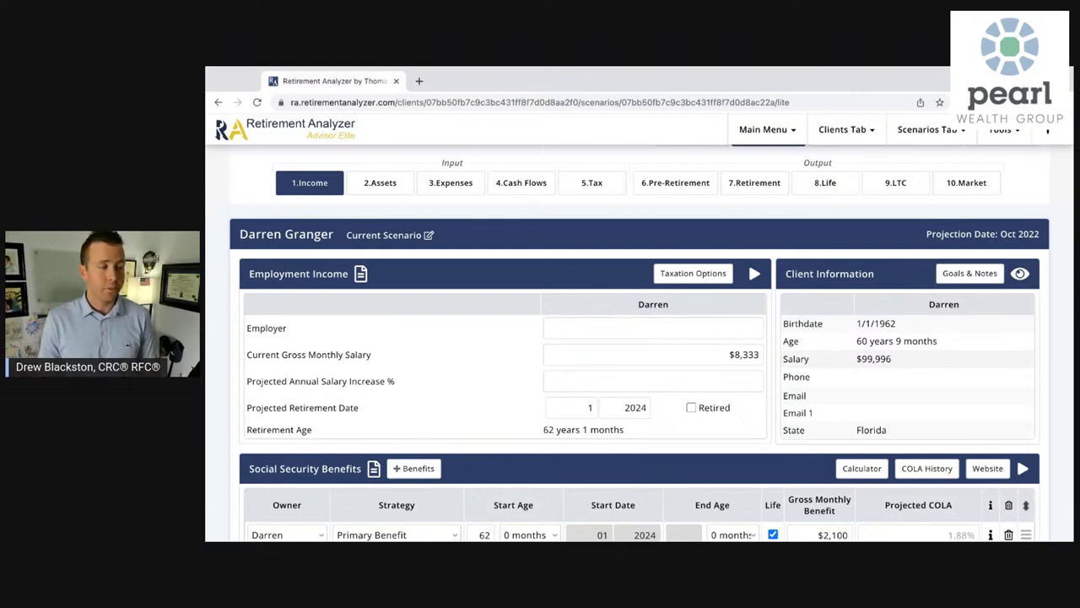
# - Set the Social Security primary benefit's start age to 67 and its gross monthly benefit to $3,000
pyautogui.scroll(-2, 620, 356)
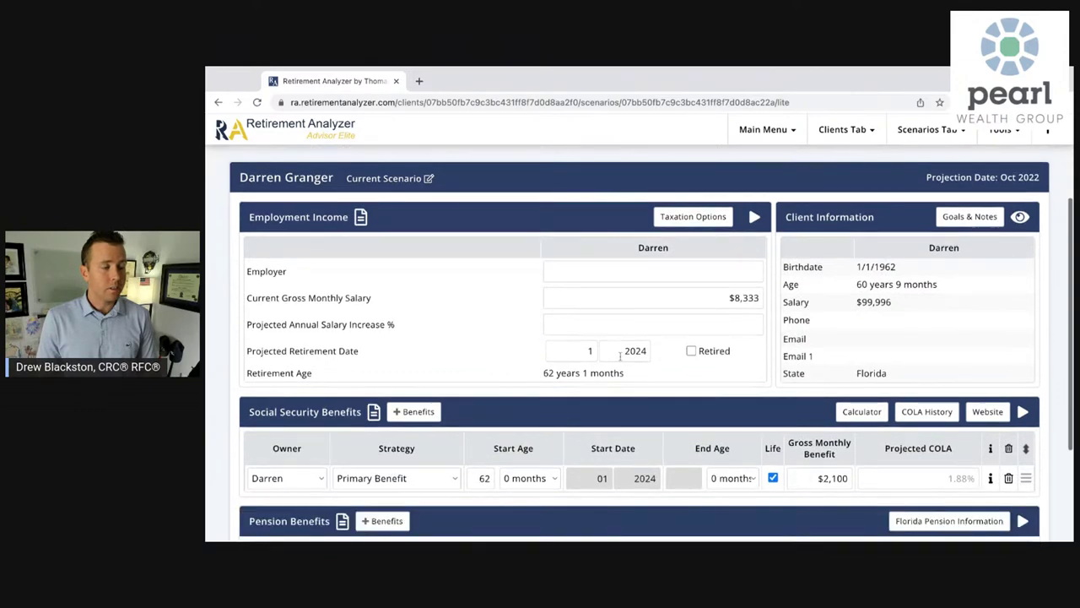
pyautogui.scroll(-3, 620, 356)
pyautogui.doubleClick(493, 378)
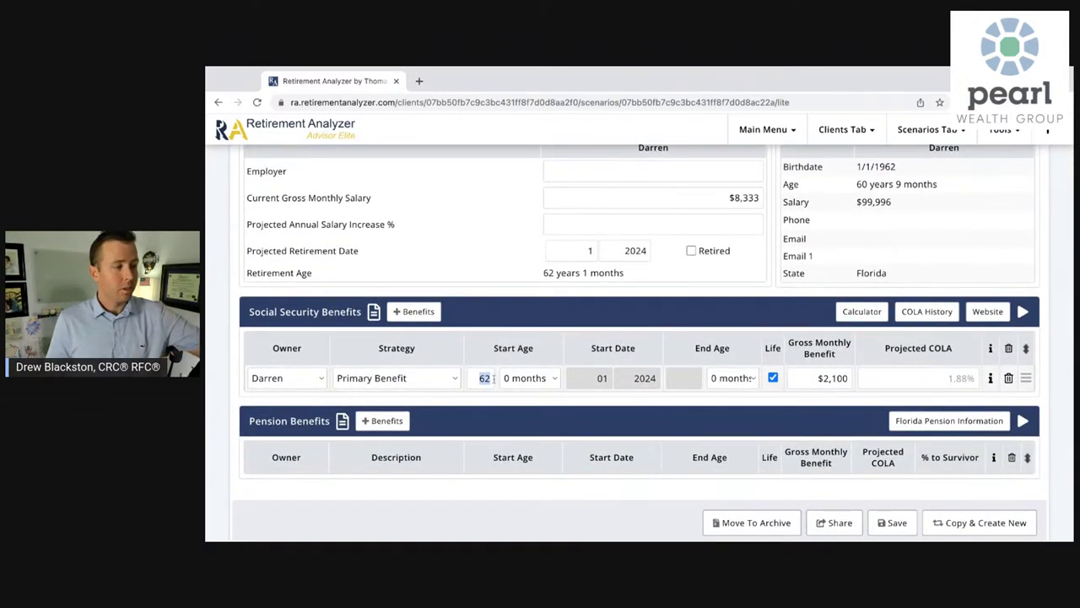
pyautogui.write('67')
pyautogui.click(805, 377)
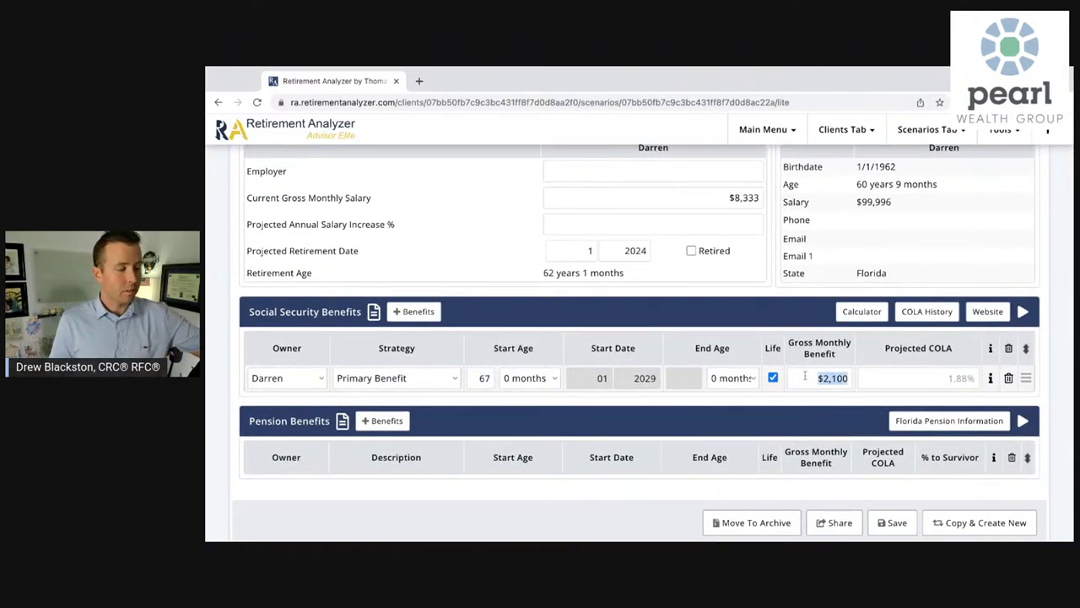
pyautogui.write('3,000')
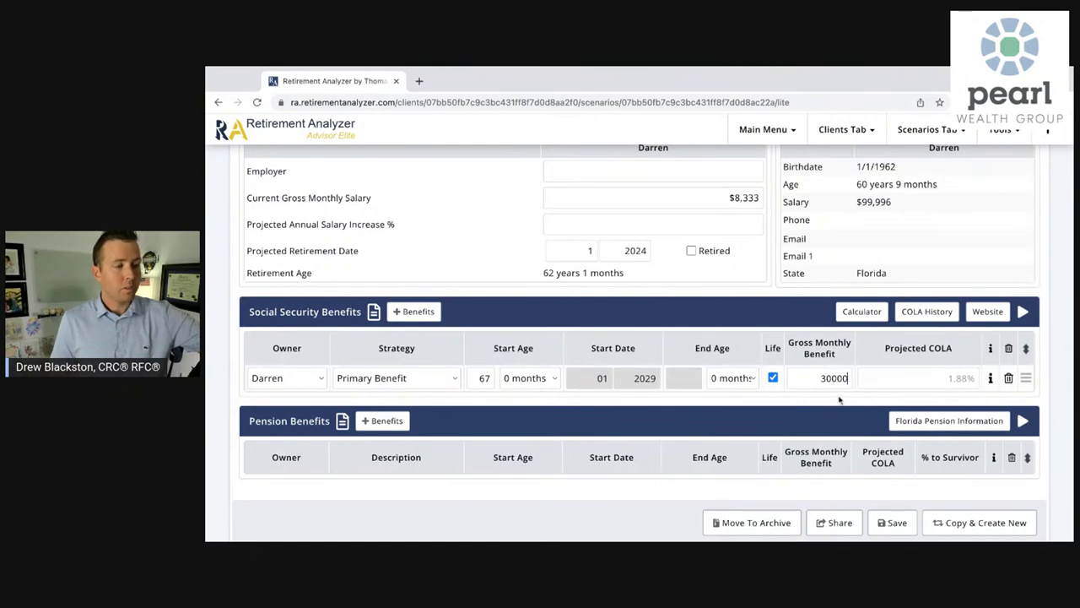
pyautogui.click(834, 406)
pyautogui.scroll(3, 734, 386)
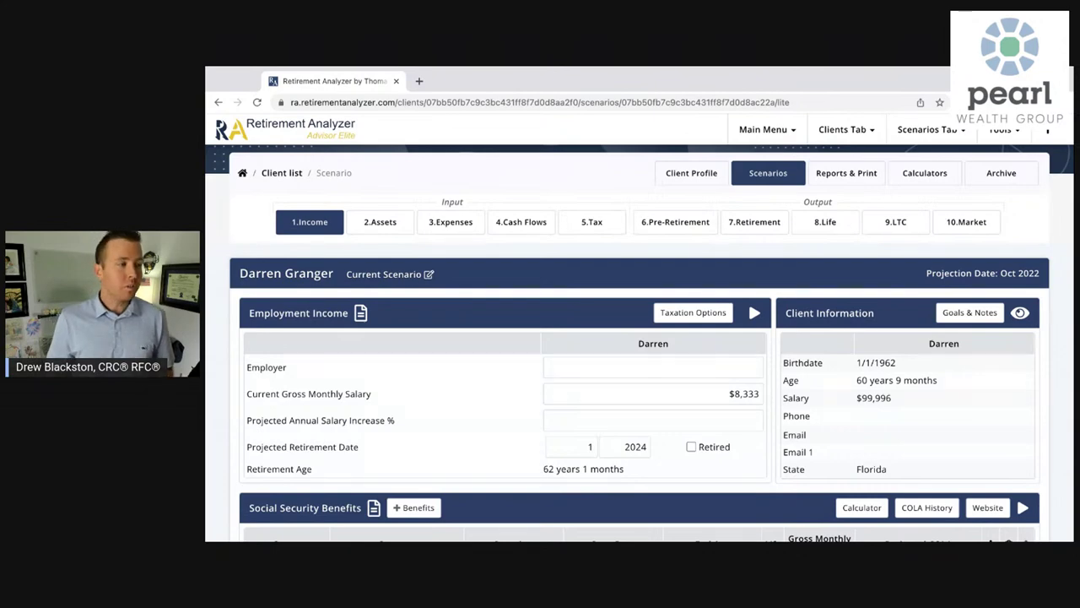
# - Add a monthly cash flow described as PT Work with an amount of $1,000
pyautogui.click(535, 223)
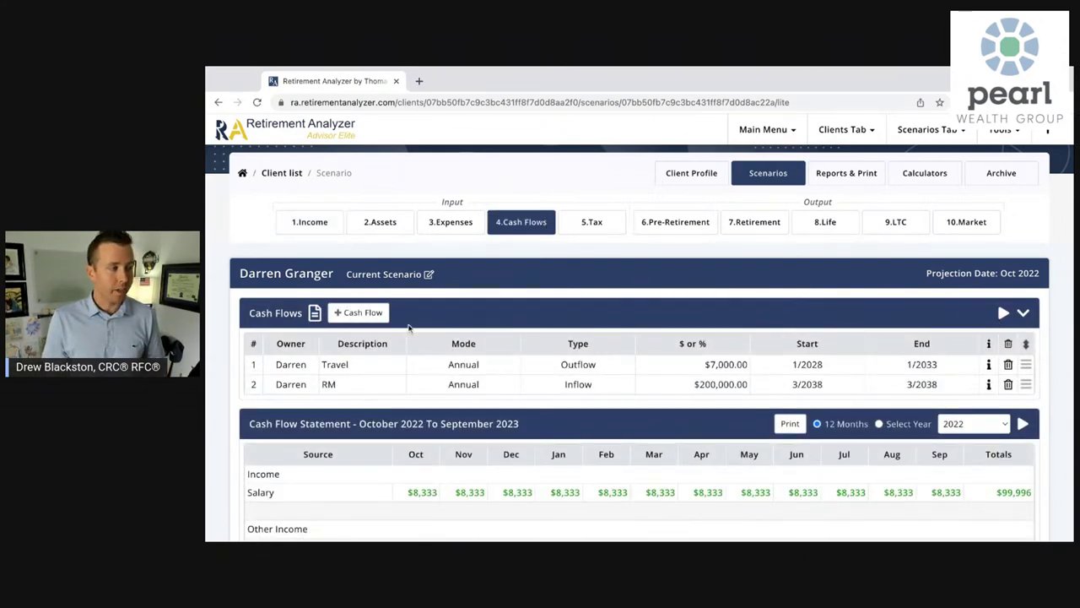
pyautogui.click(359, 312)
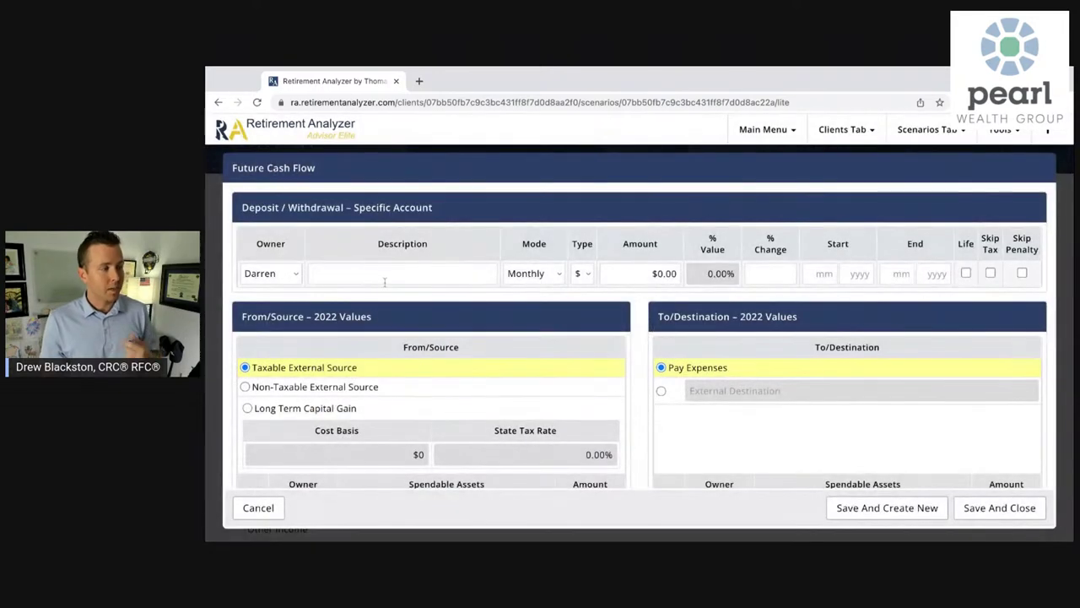
pyautogui.click(384, 283)
pyautogui.write('PT ')
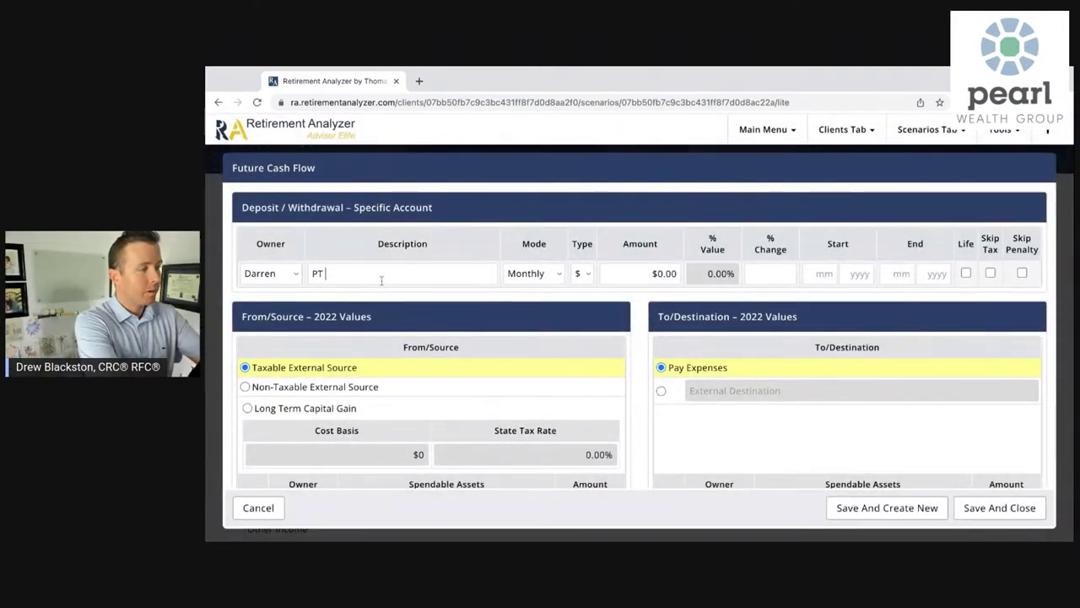
pyautogui.write('Work')
pyautogui.press('Tab')
pyautogui.press('Tab')
pyautogui.press('Tab')
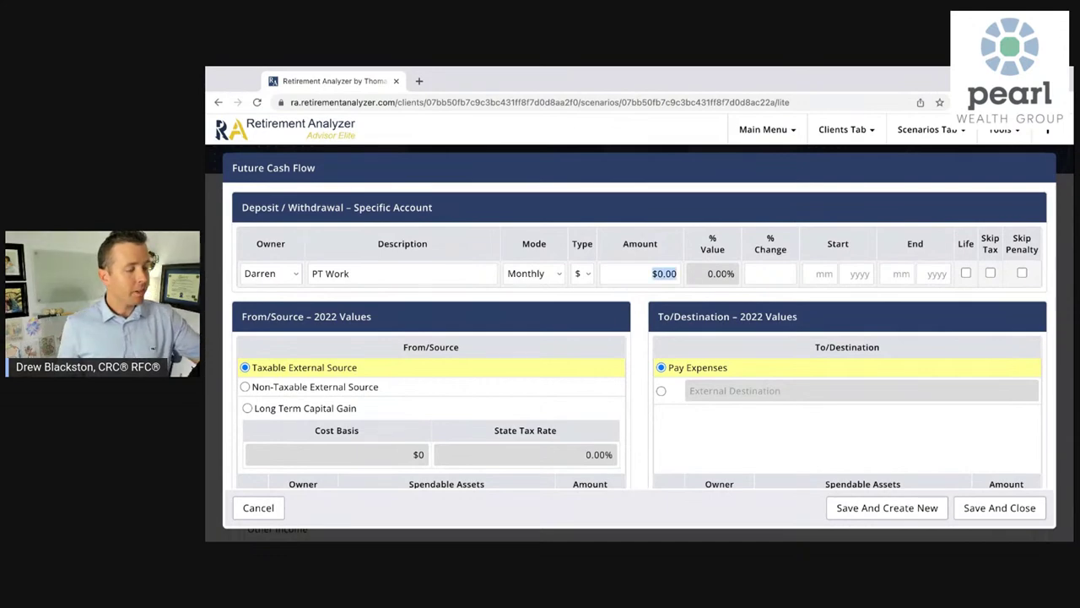
pyautogui.write('1000')
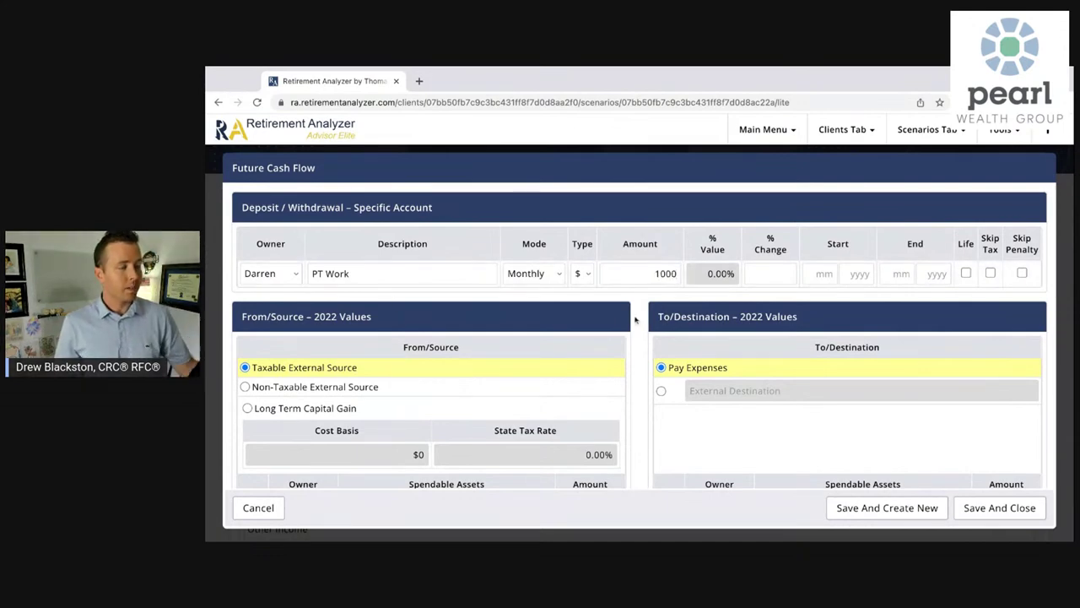
pyautogui.click(640, 319)
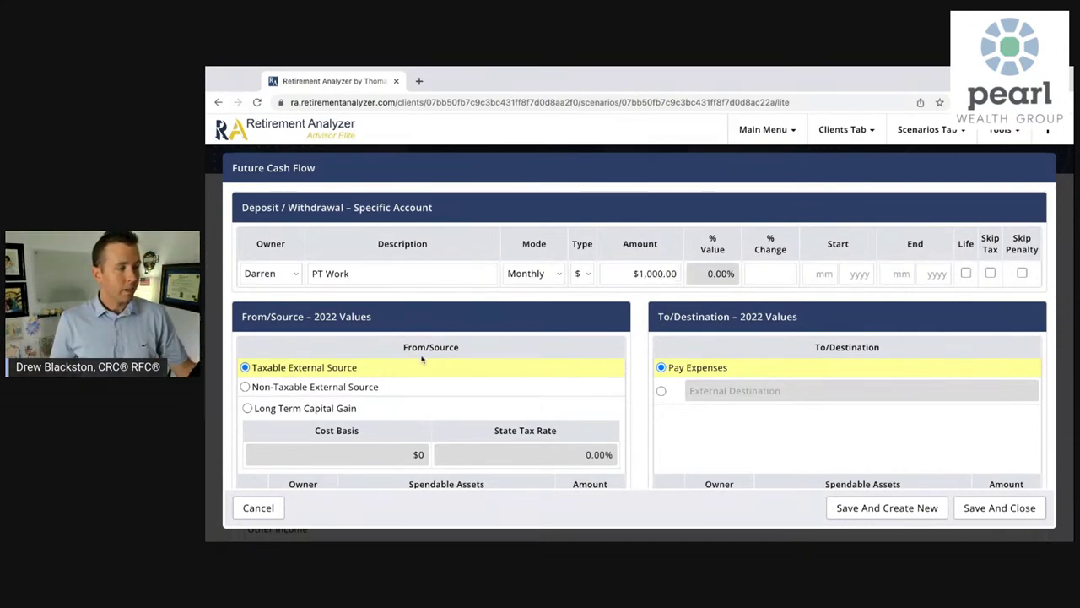
# - Set the PT Work cash flow to start 1/2024 and end 10/2030, then save and close it
pyautogui.scroll(-2, 641, 338)
pyautogui.scroll(1, 819, 270)
pyautogui.click(825, 240)
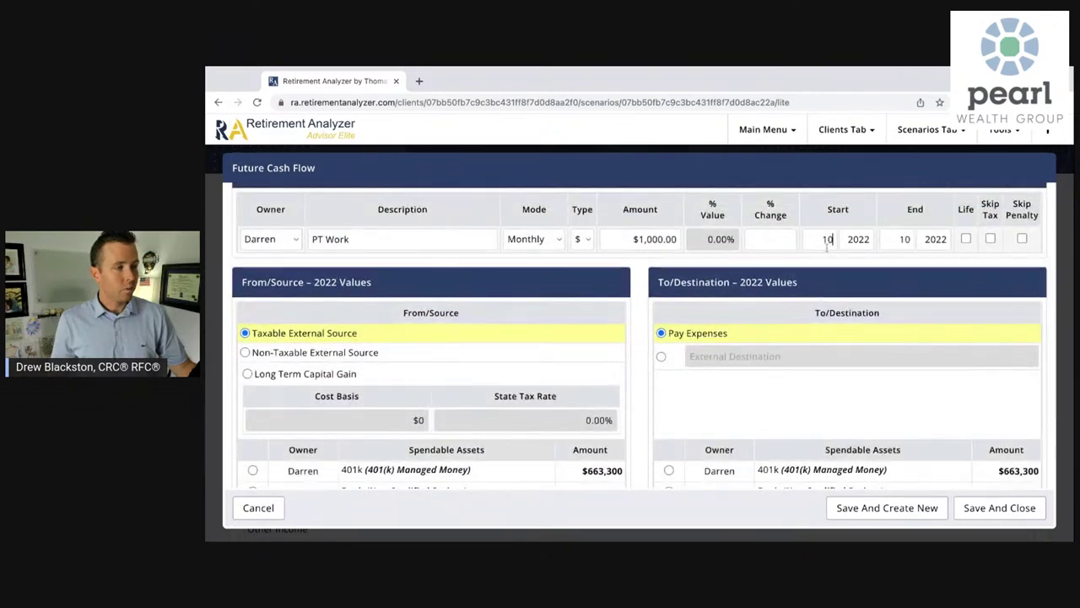
pyautogui.doubleClick(873, 239)
pyautogui.write('2024')
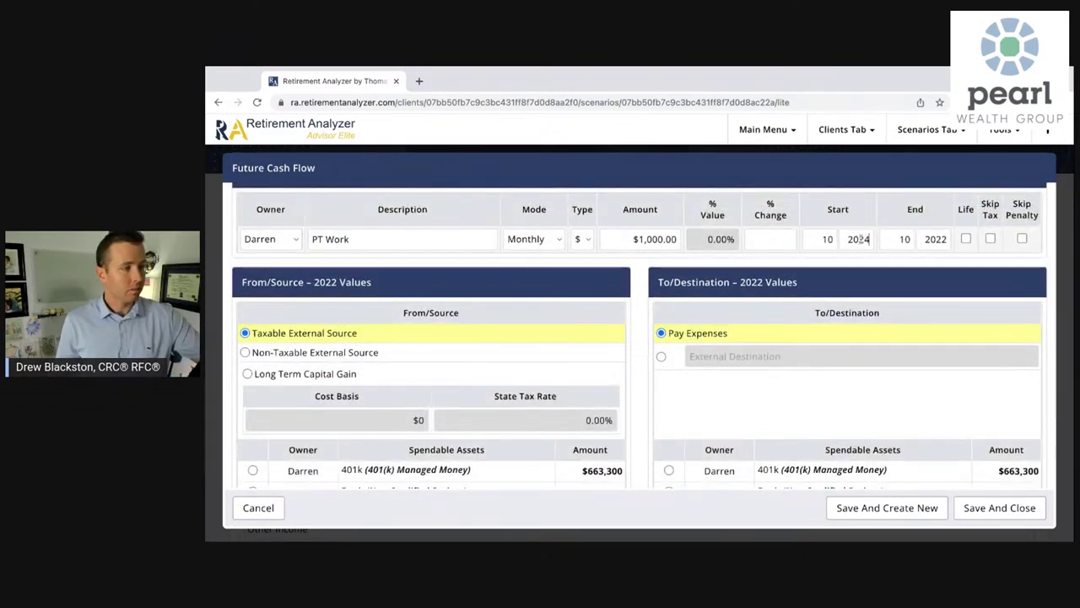
pyautogui.doubleClick(817, 240)
pyautogui.write('1')
pyautogui.doubleClick(944, 240)
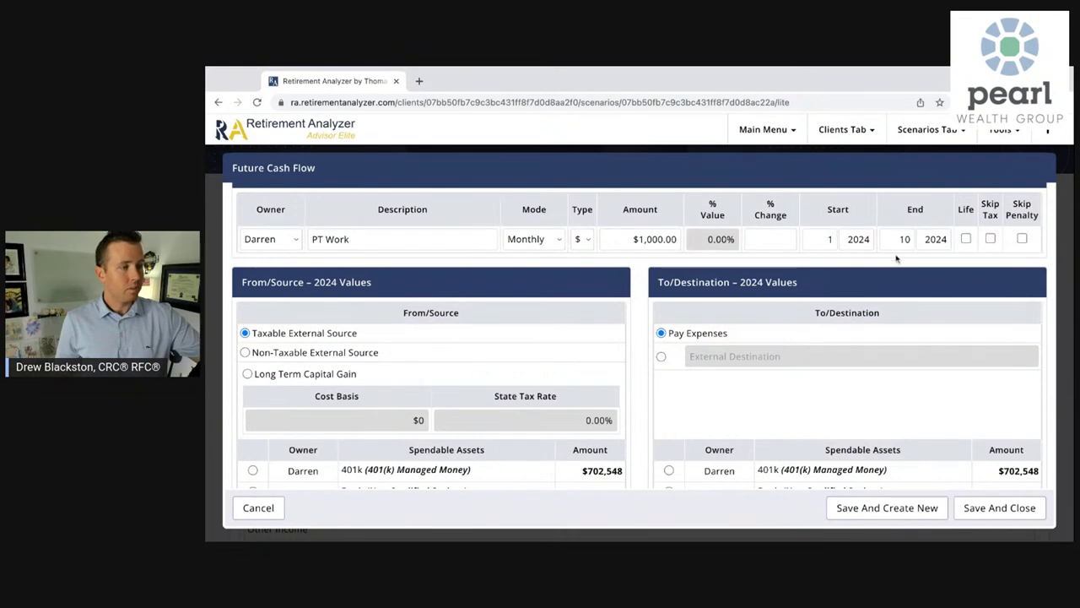
pyautogui.write('2024')
pyautogui.press('BackSpace')
pyautogui.press('BackSpace')
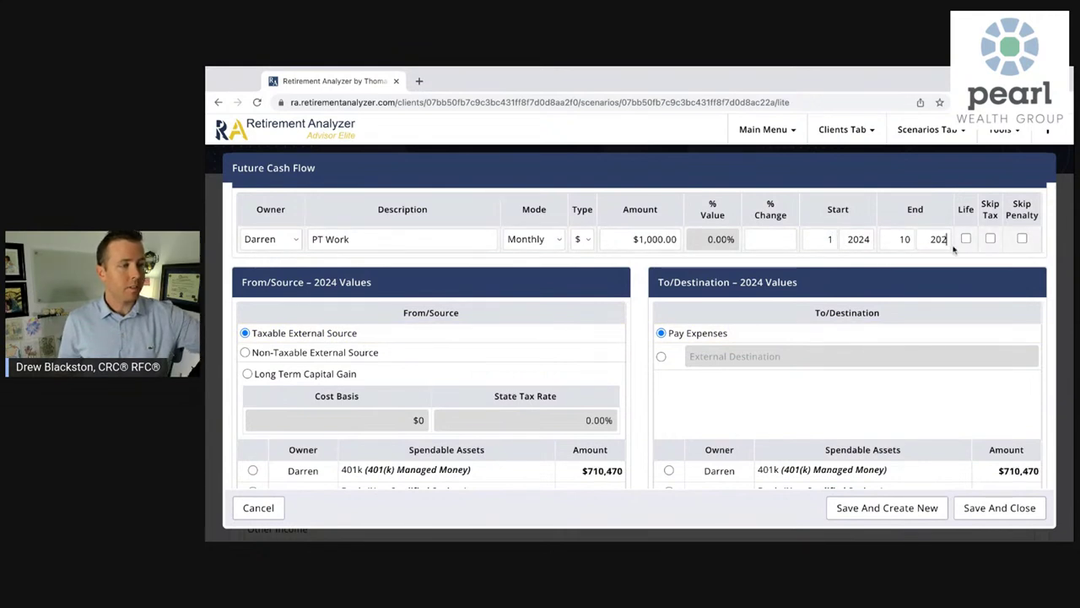
pyautogui.write('30')
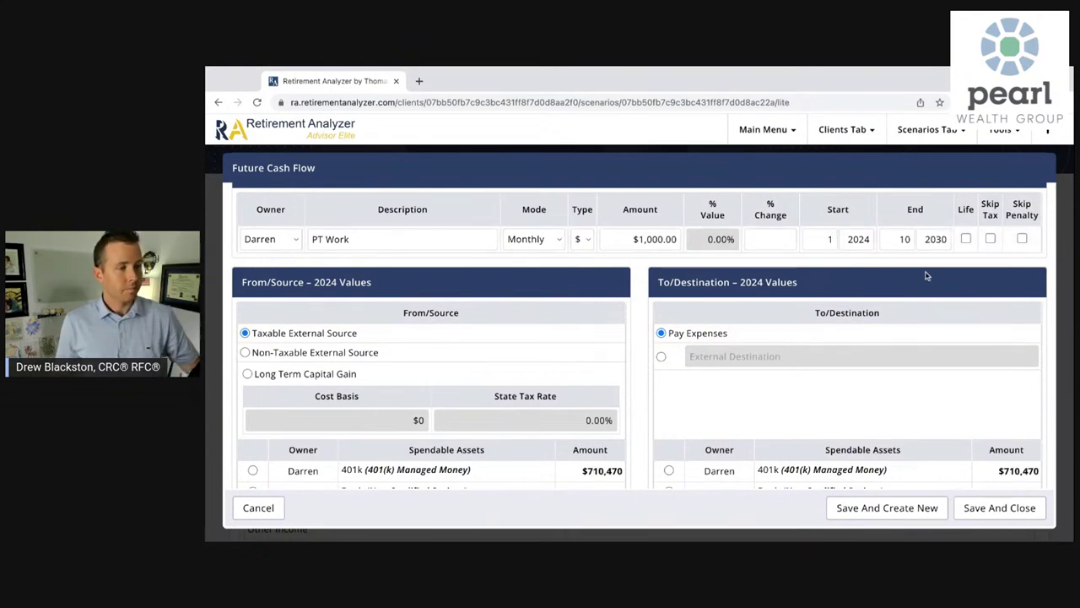
pyautogui.click(990, 509)
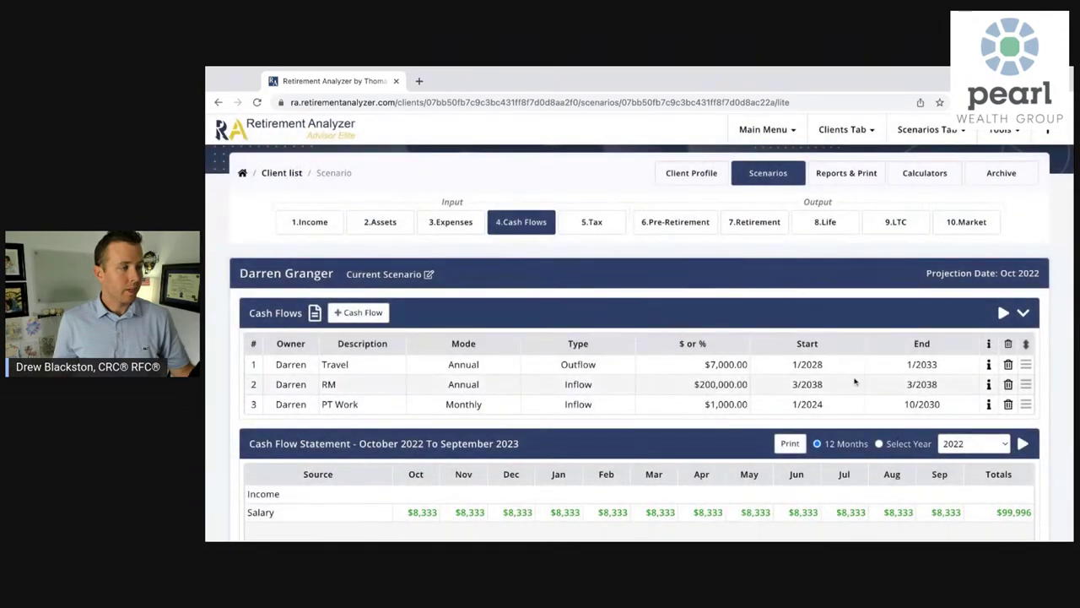
# - Check the Retirement output's funds analysis with the age-67 claim and part-time work income
pyautogui.click(773, 224)
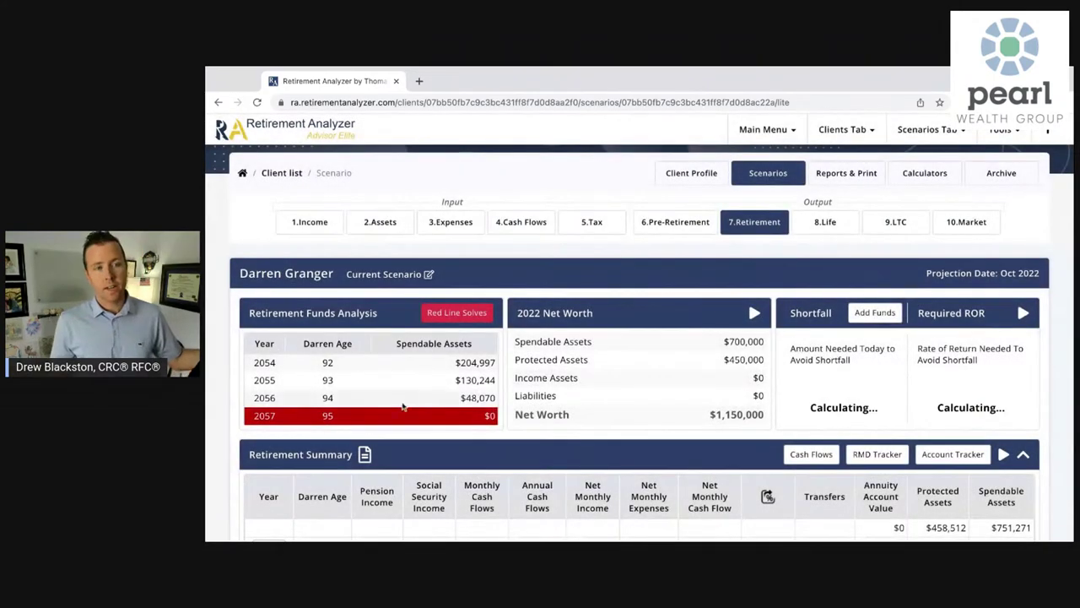